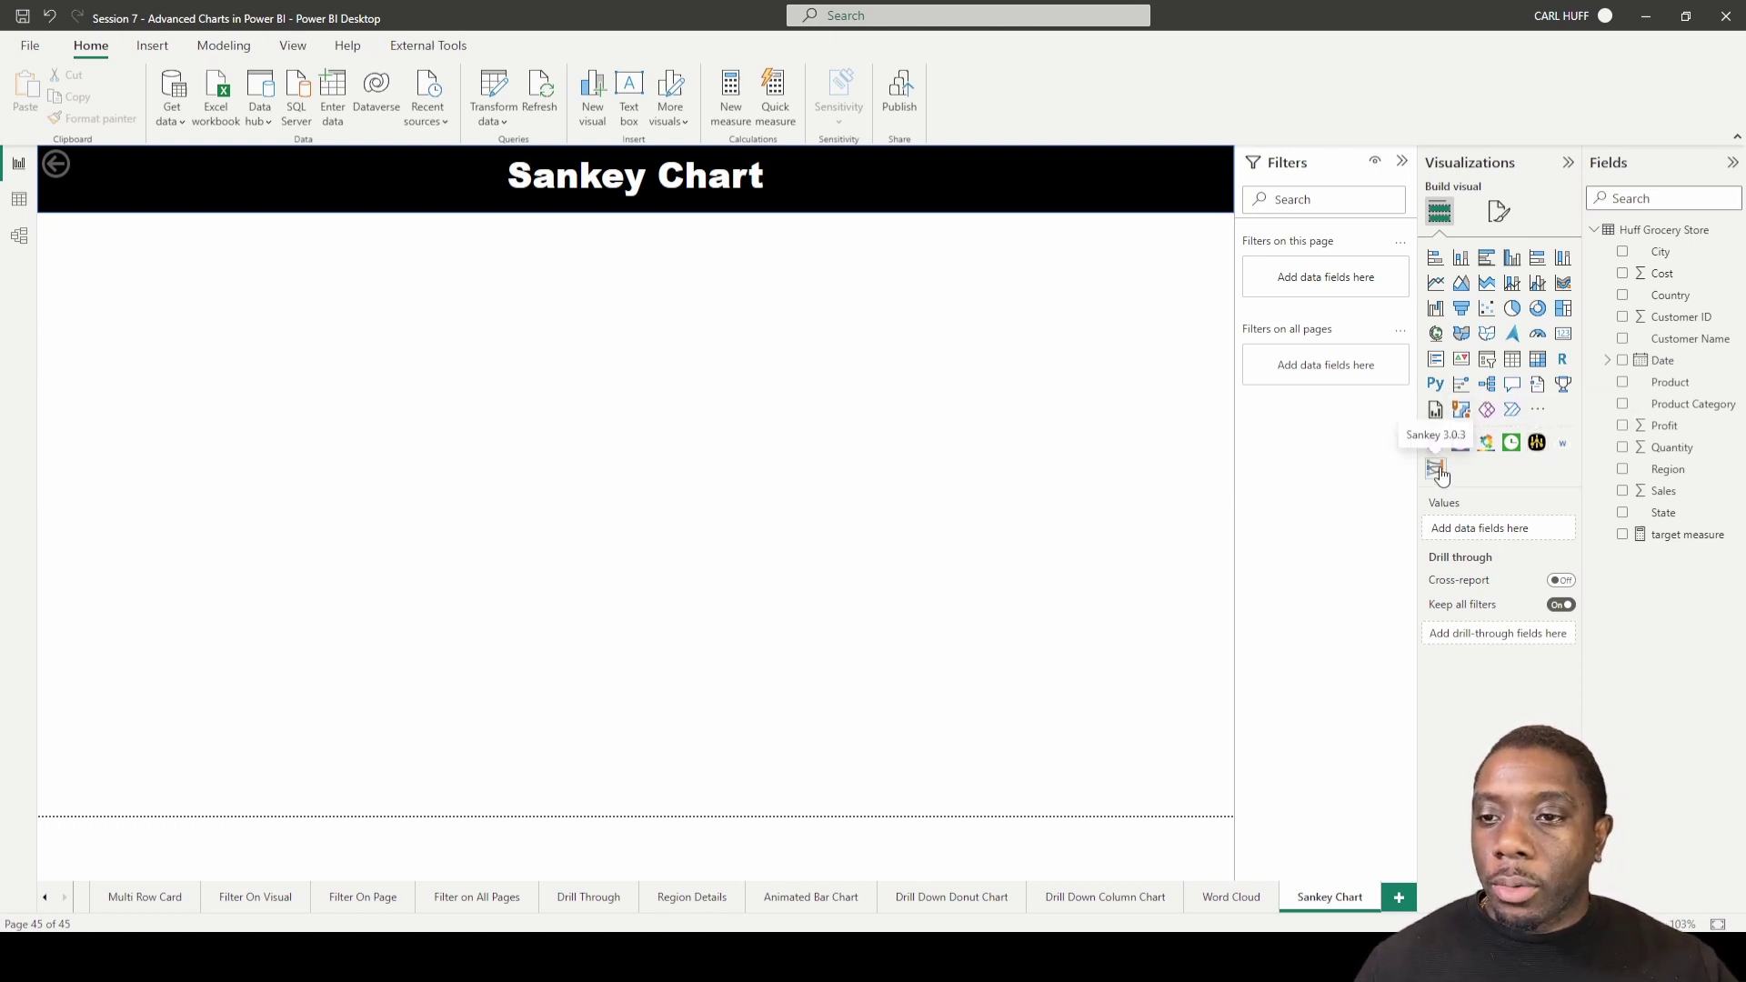
- Search the online visuals store for 'sankey' and open Microsoft's Sankey Chart details
left_click(1538, 410)
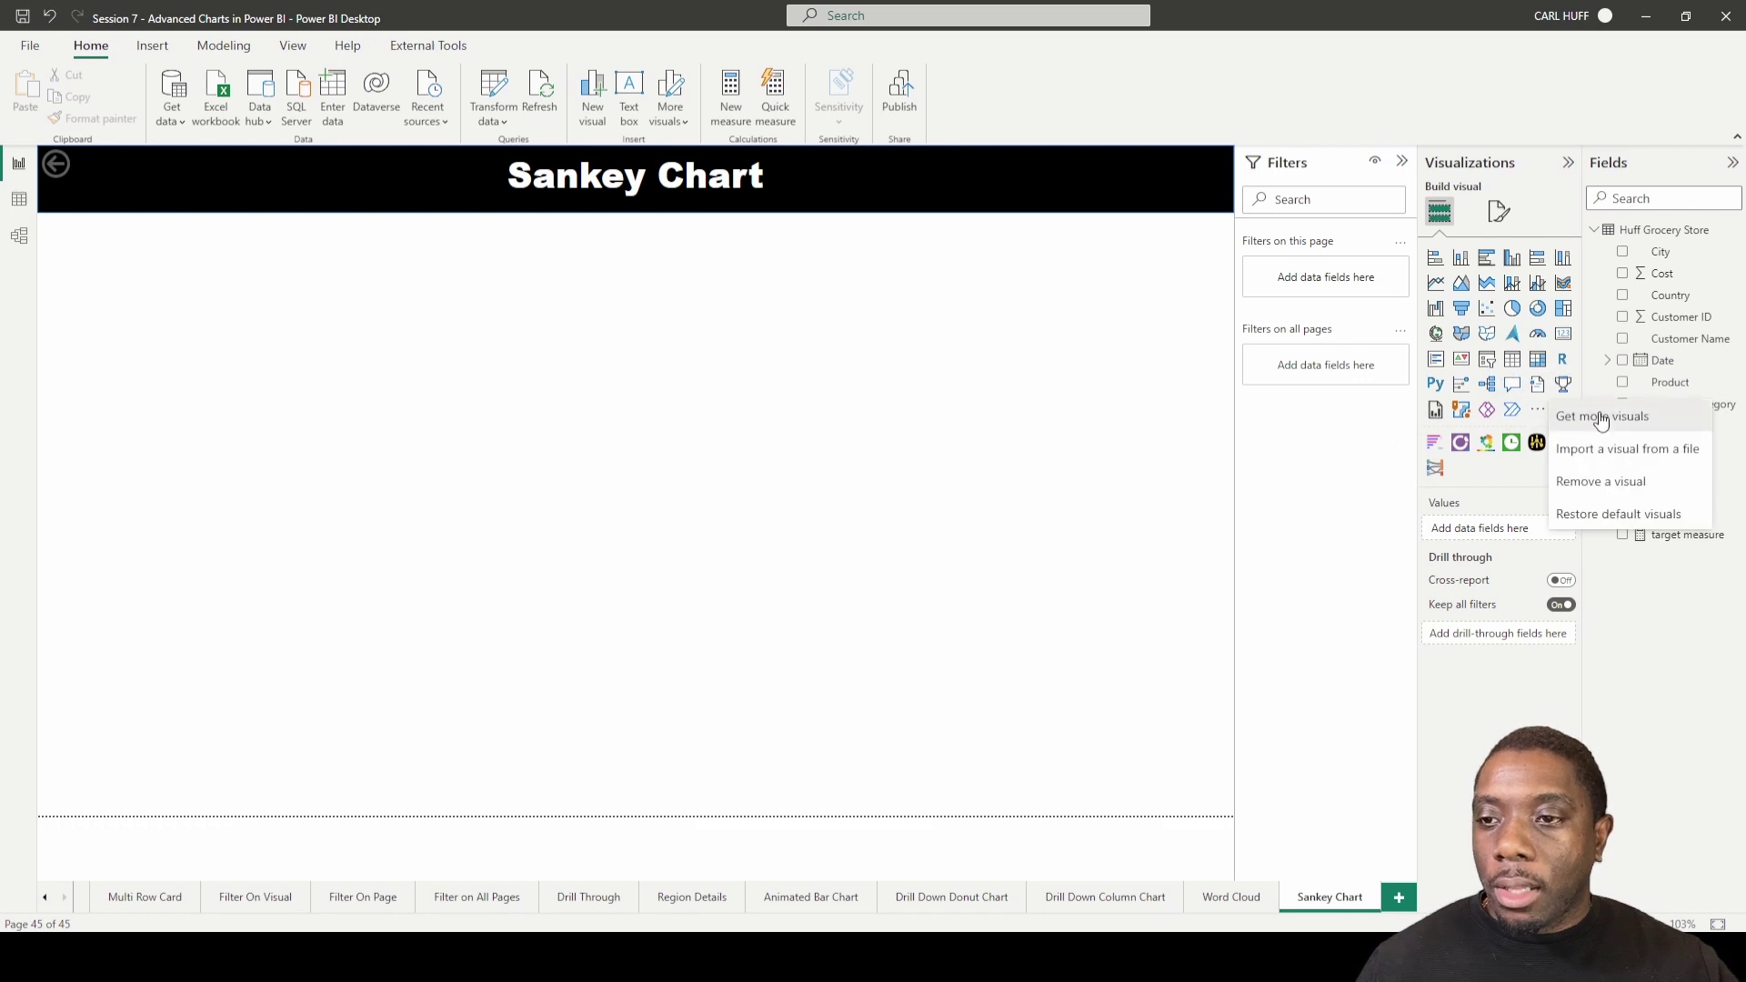
left_click(1602, 420)
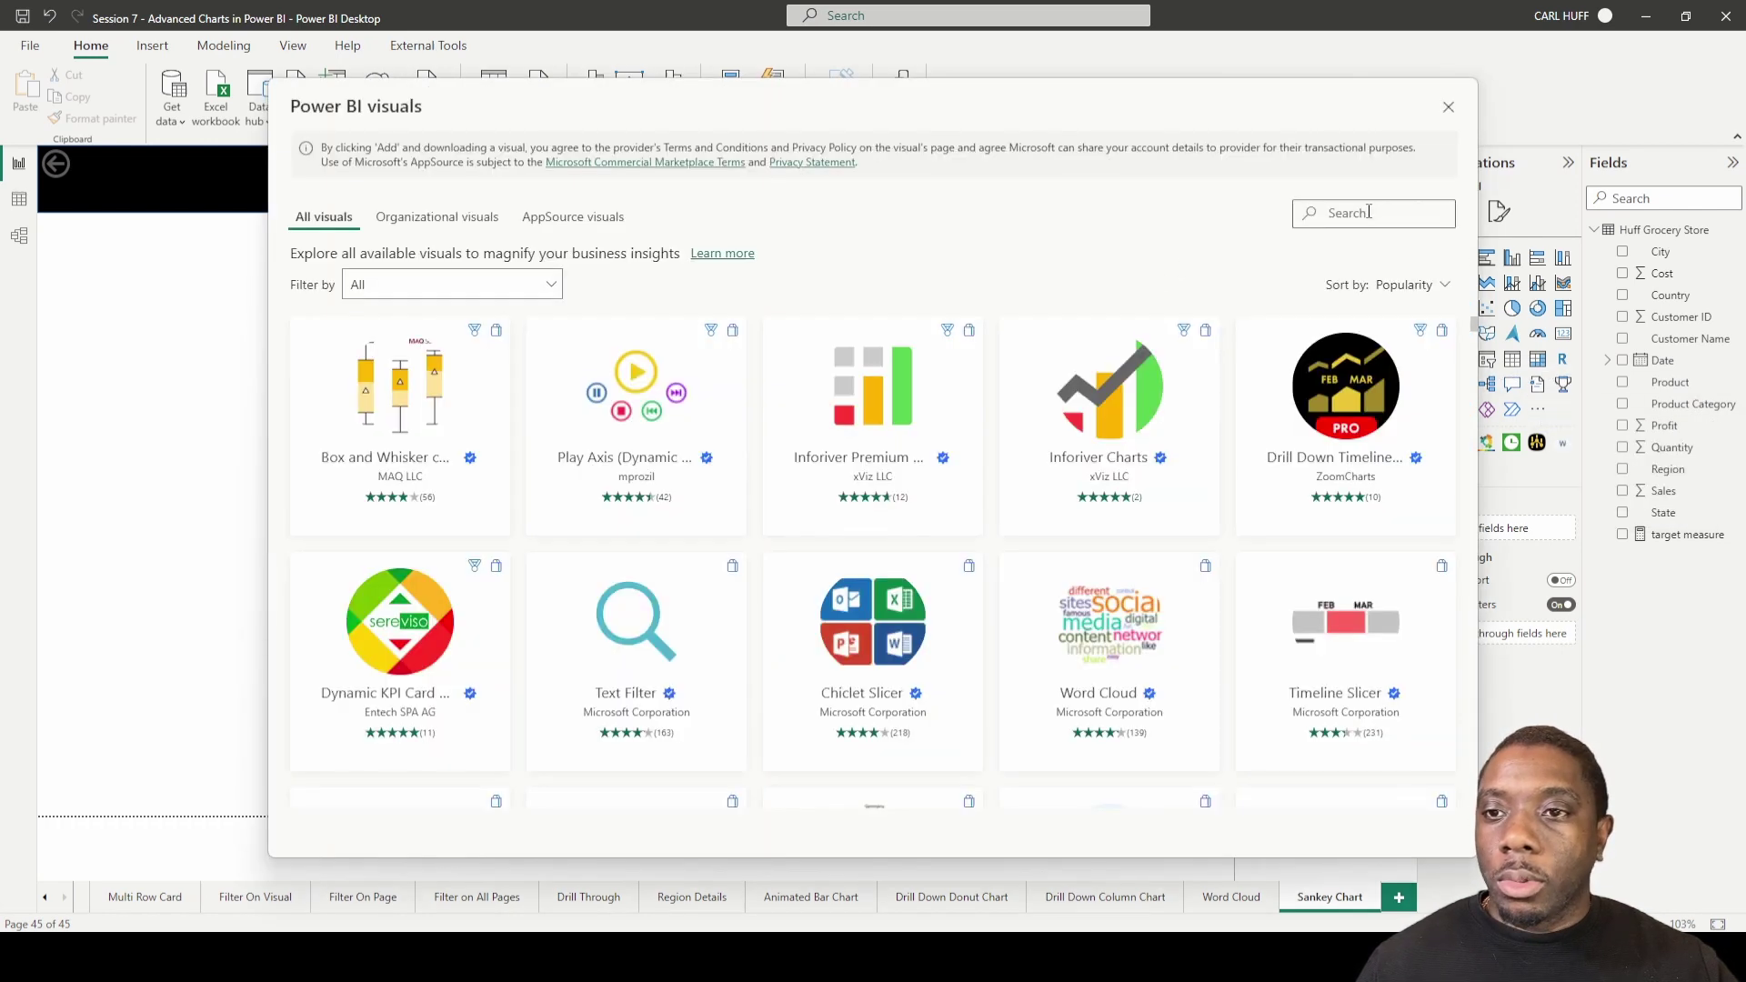
left_click(1370, 211)
type("sankey")
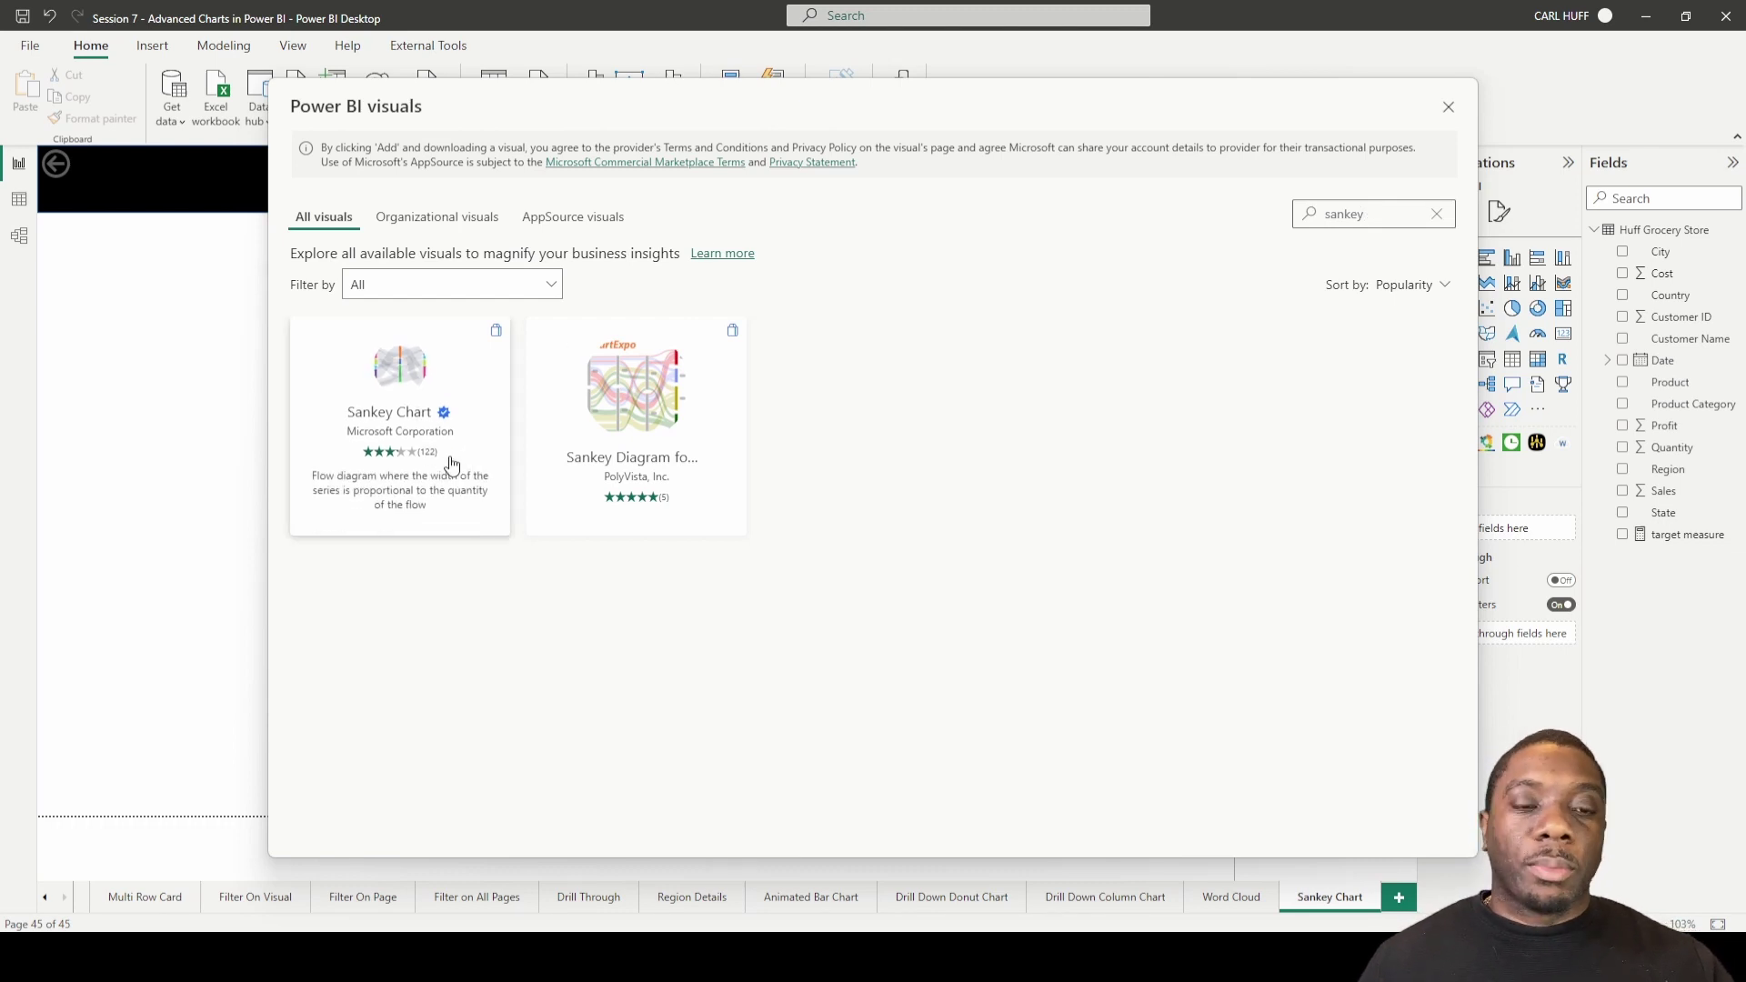
left_click(408, 408)
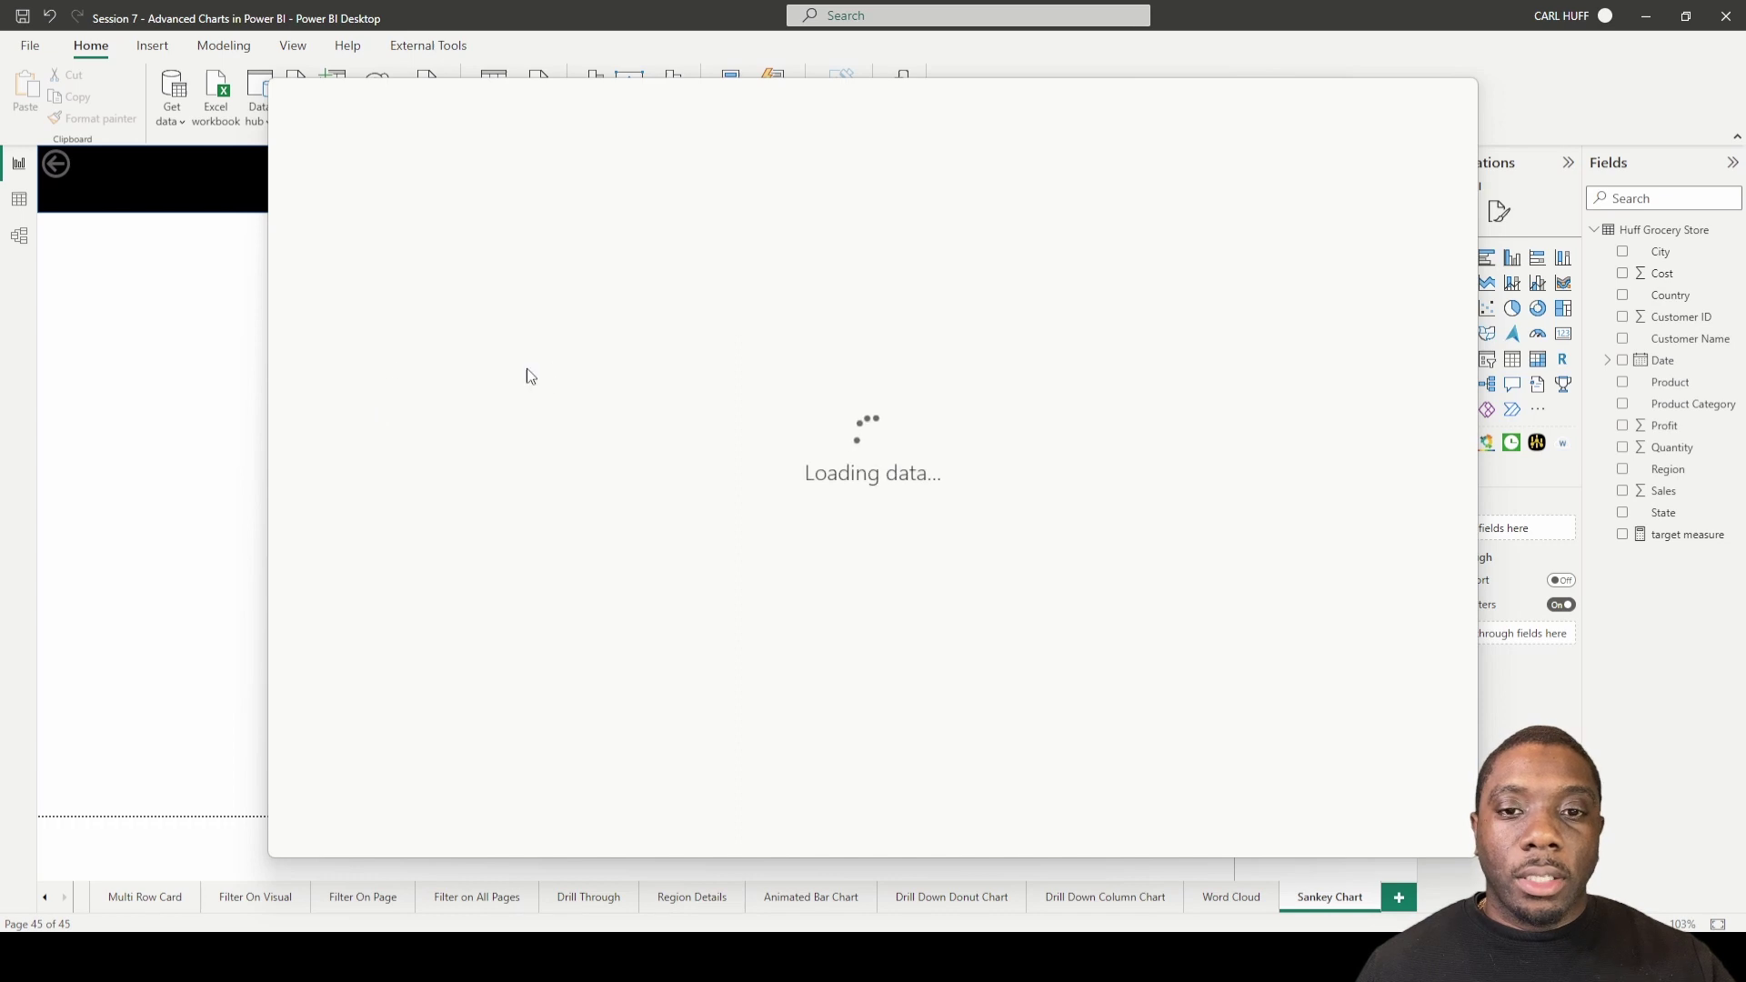
- Import the Sankey Chart visual, replacing the existing version, and confirm the import
left_click(405, 366)
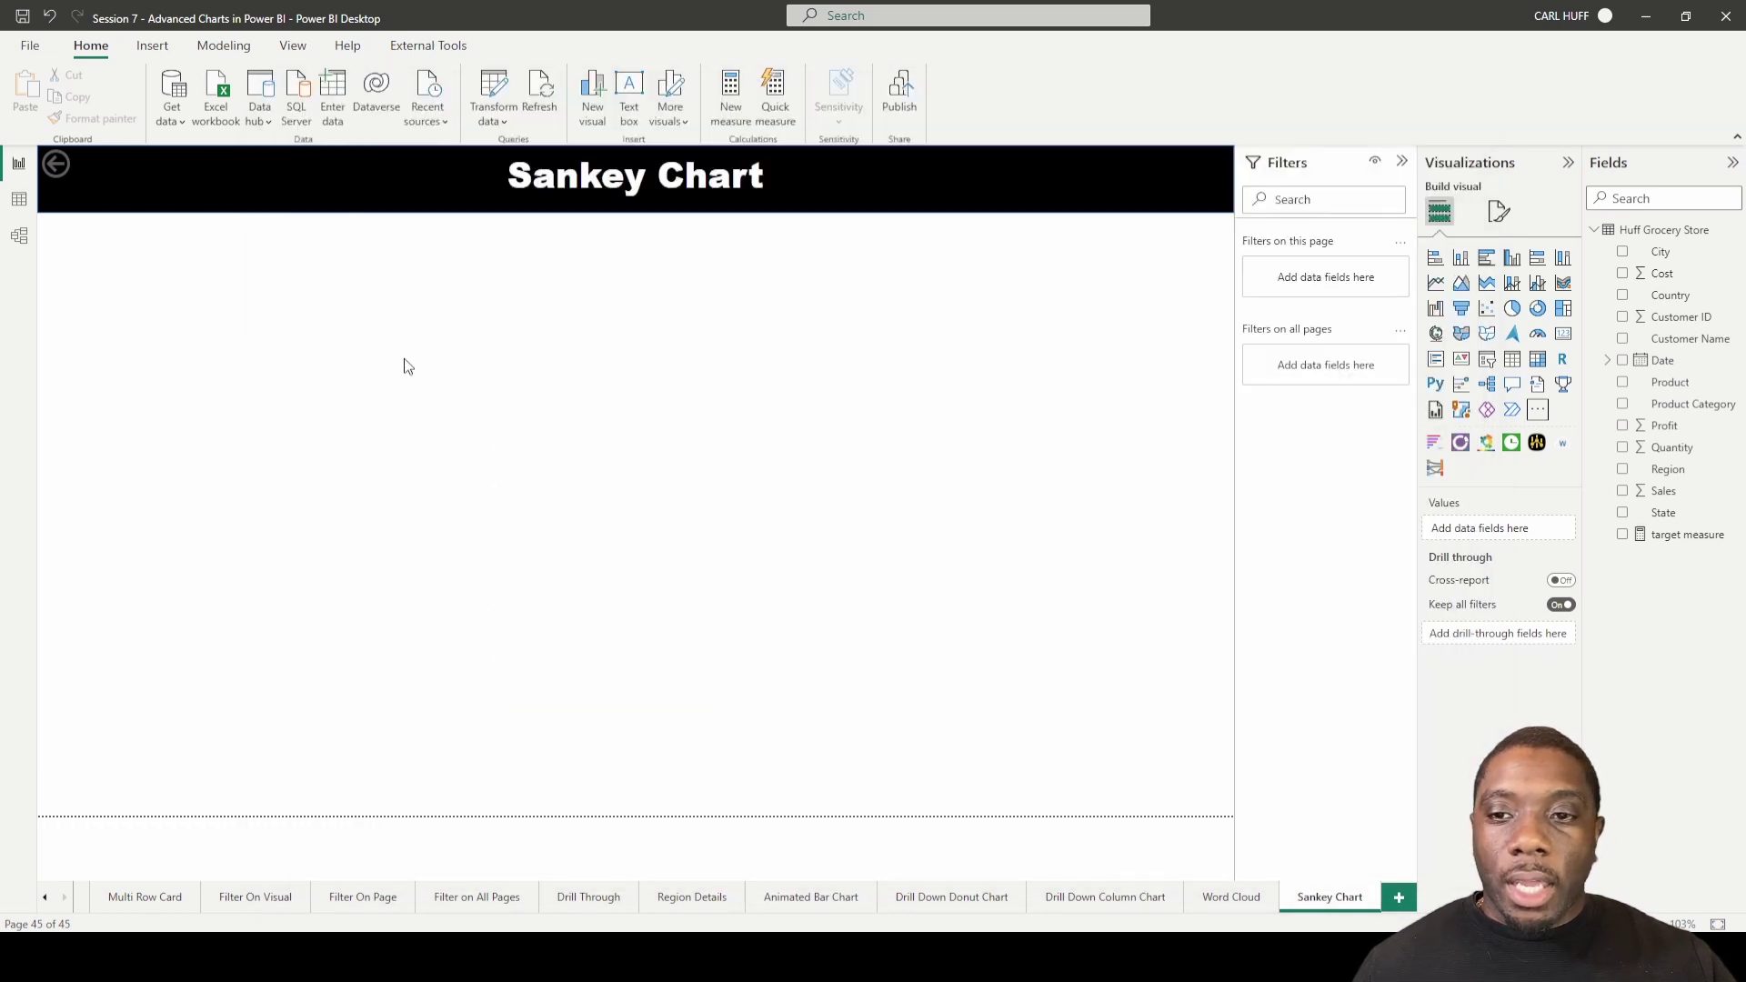
left_click(960, 514)
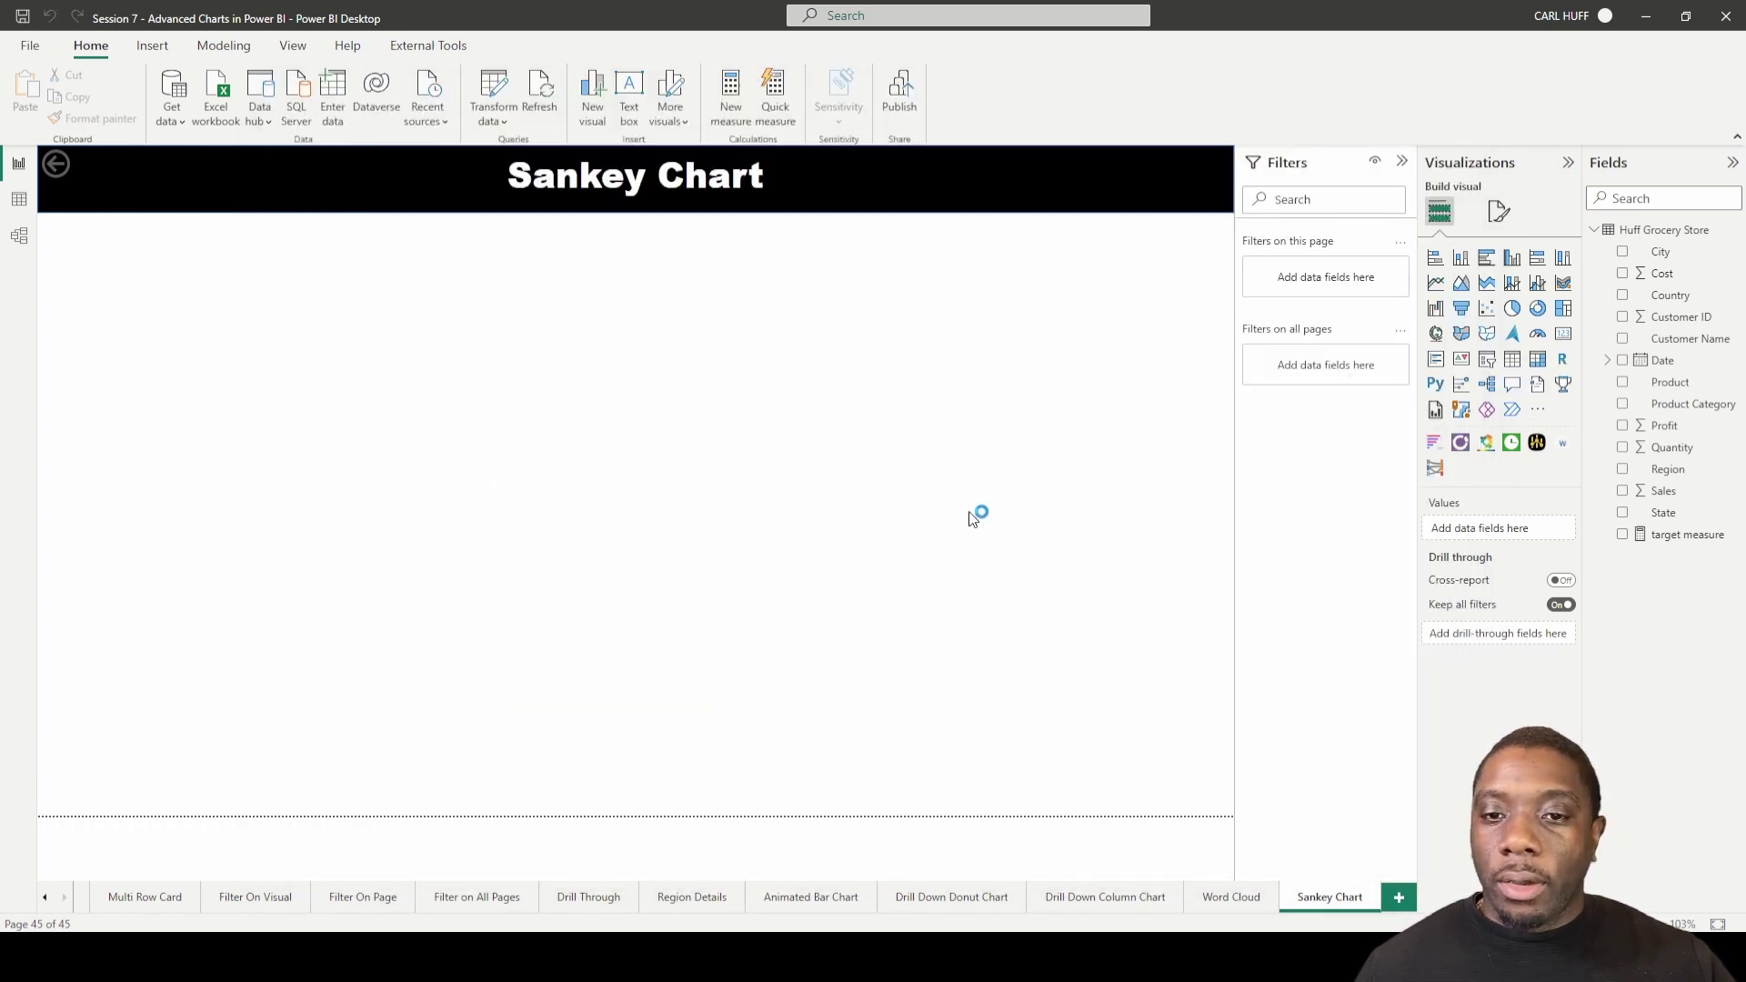
left_click(1030, 533)
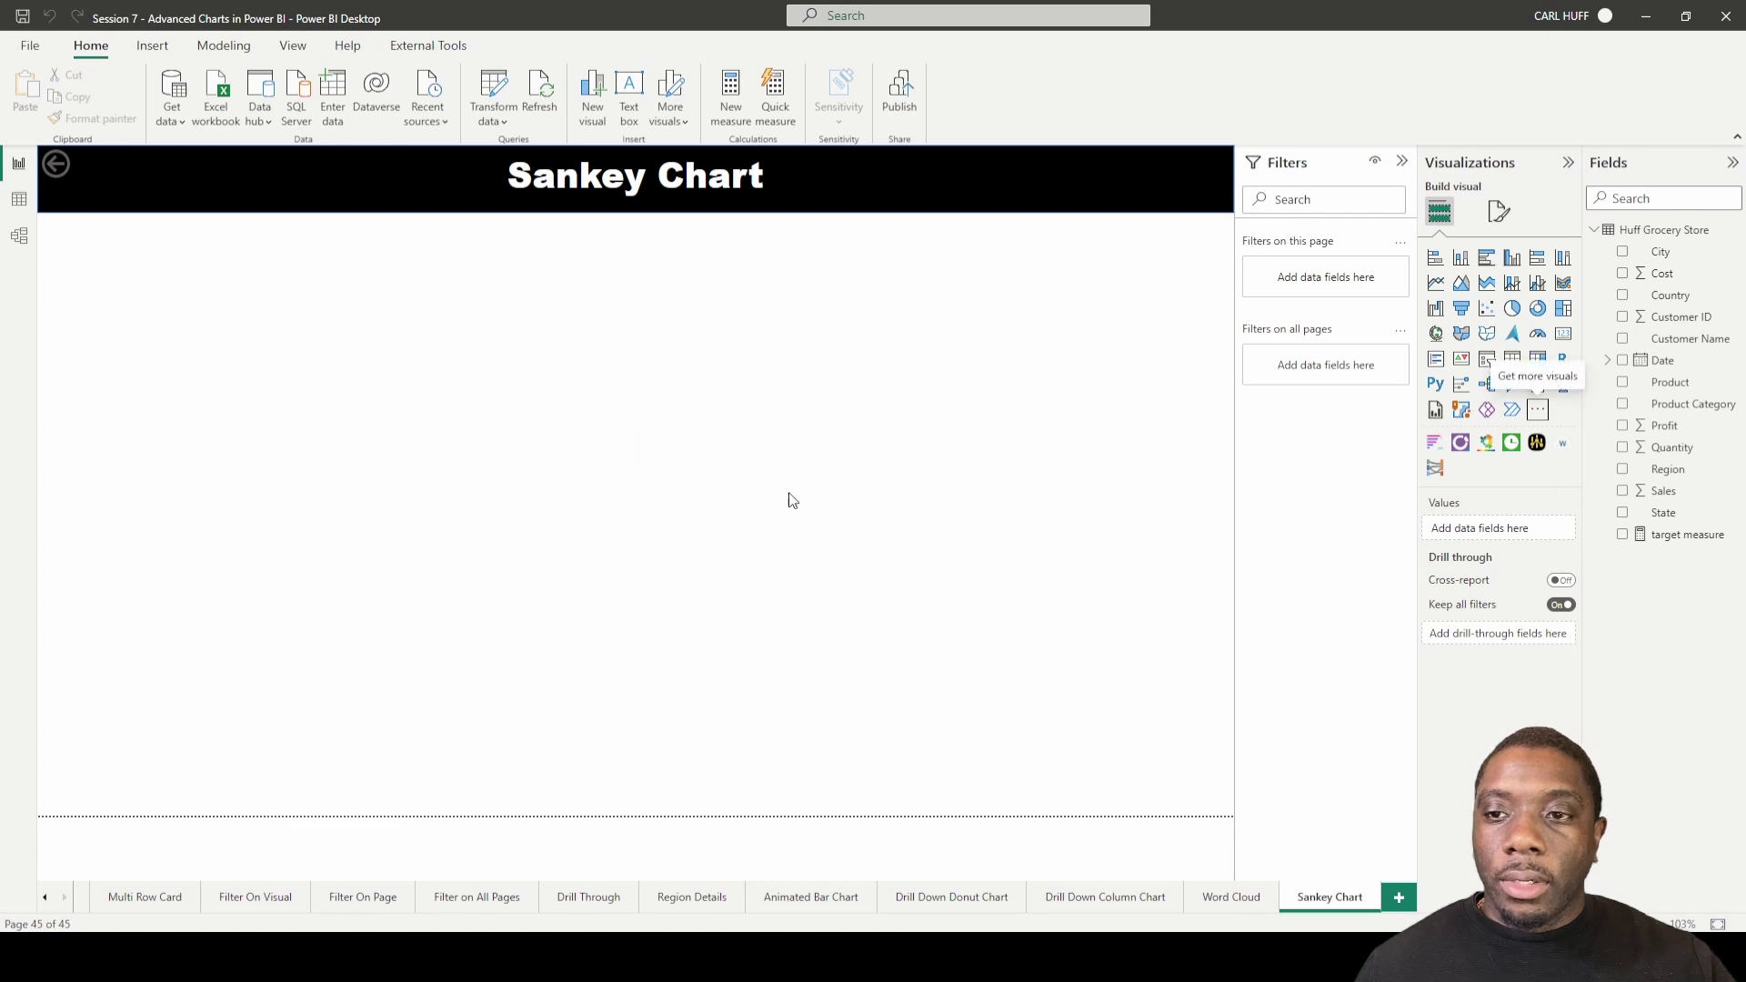
- Place a new Sankey chart on the page and stretch it to near full page height
left_click(1436, 469)
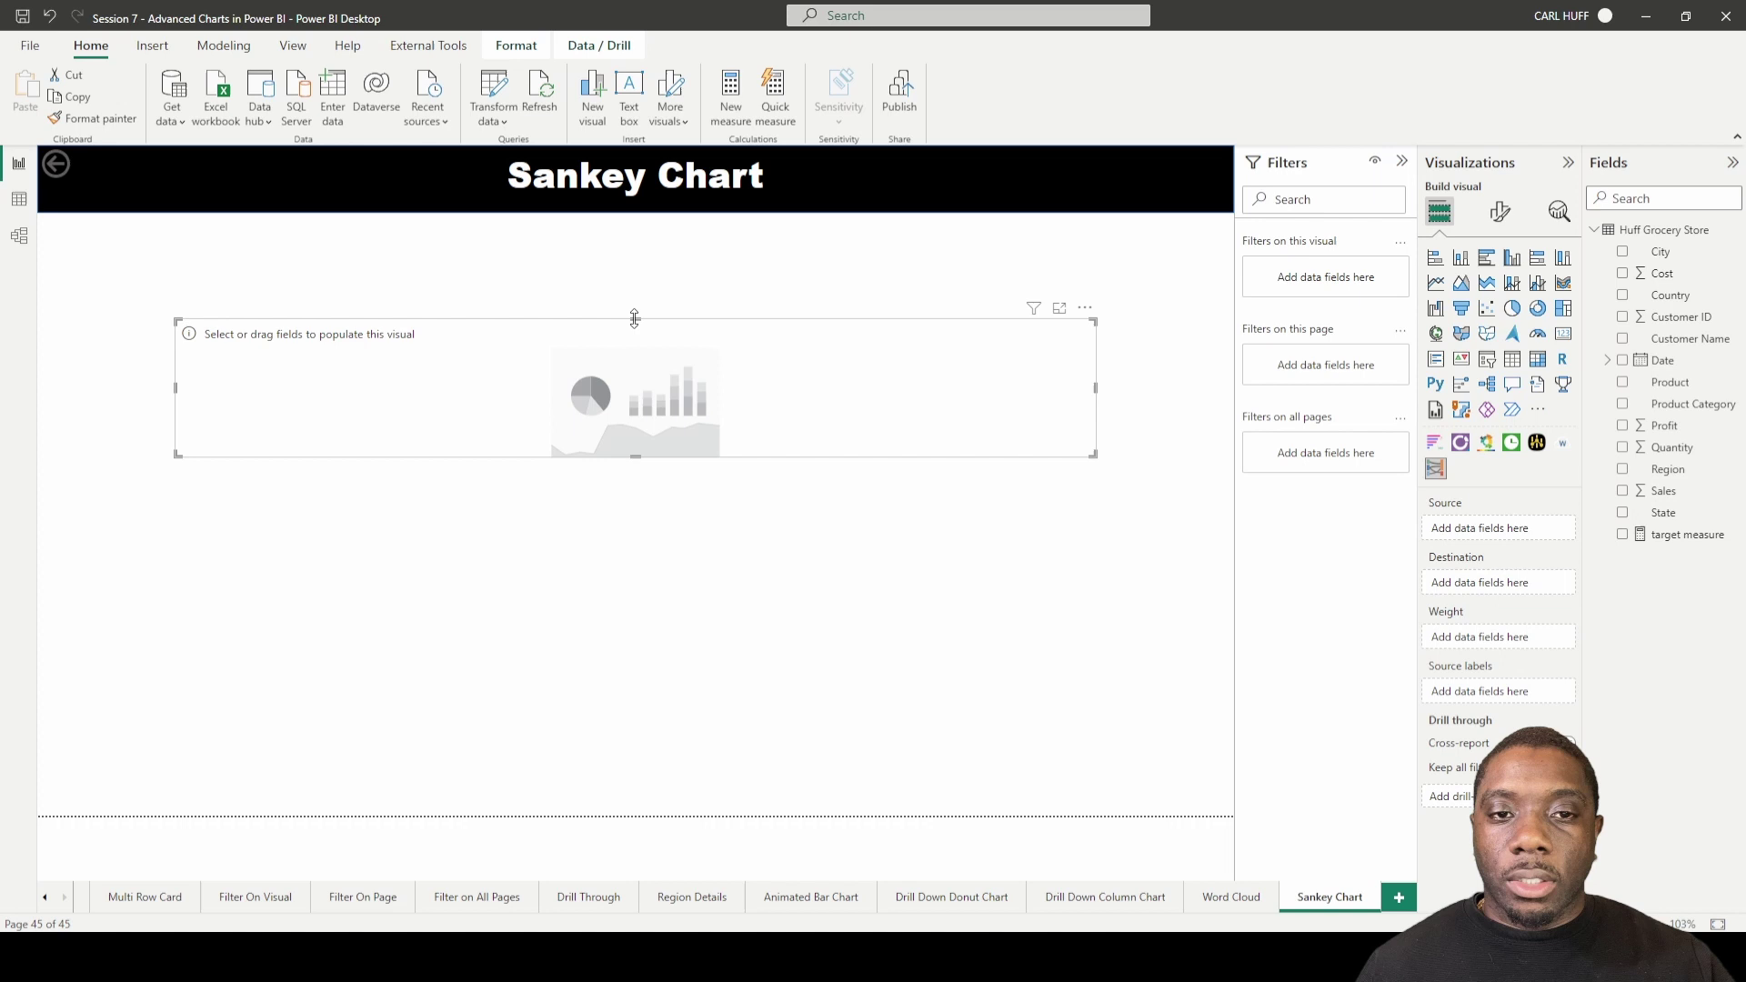
left_click_drag(636, 318, 637, 279)
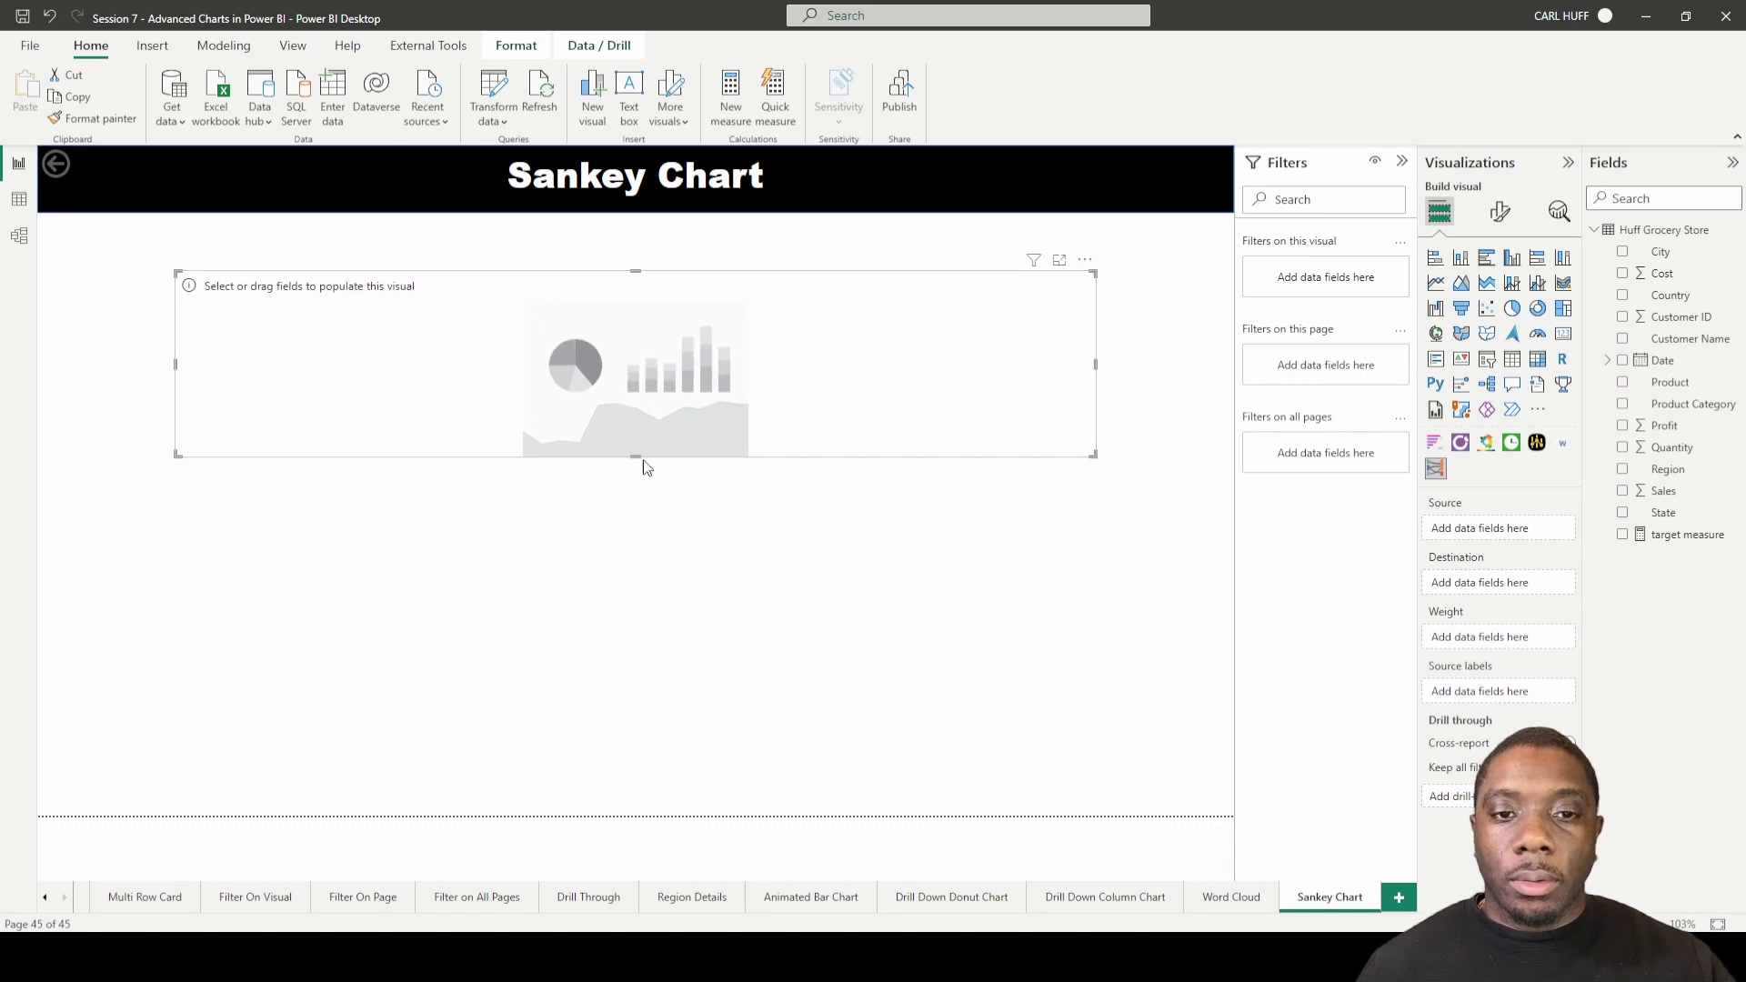
left_click_drag(637, 456, 764, 830)
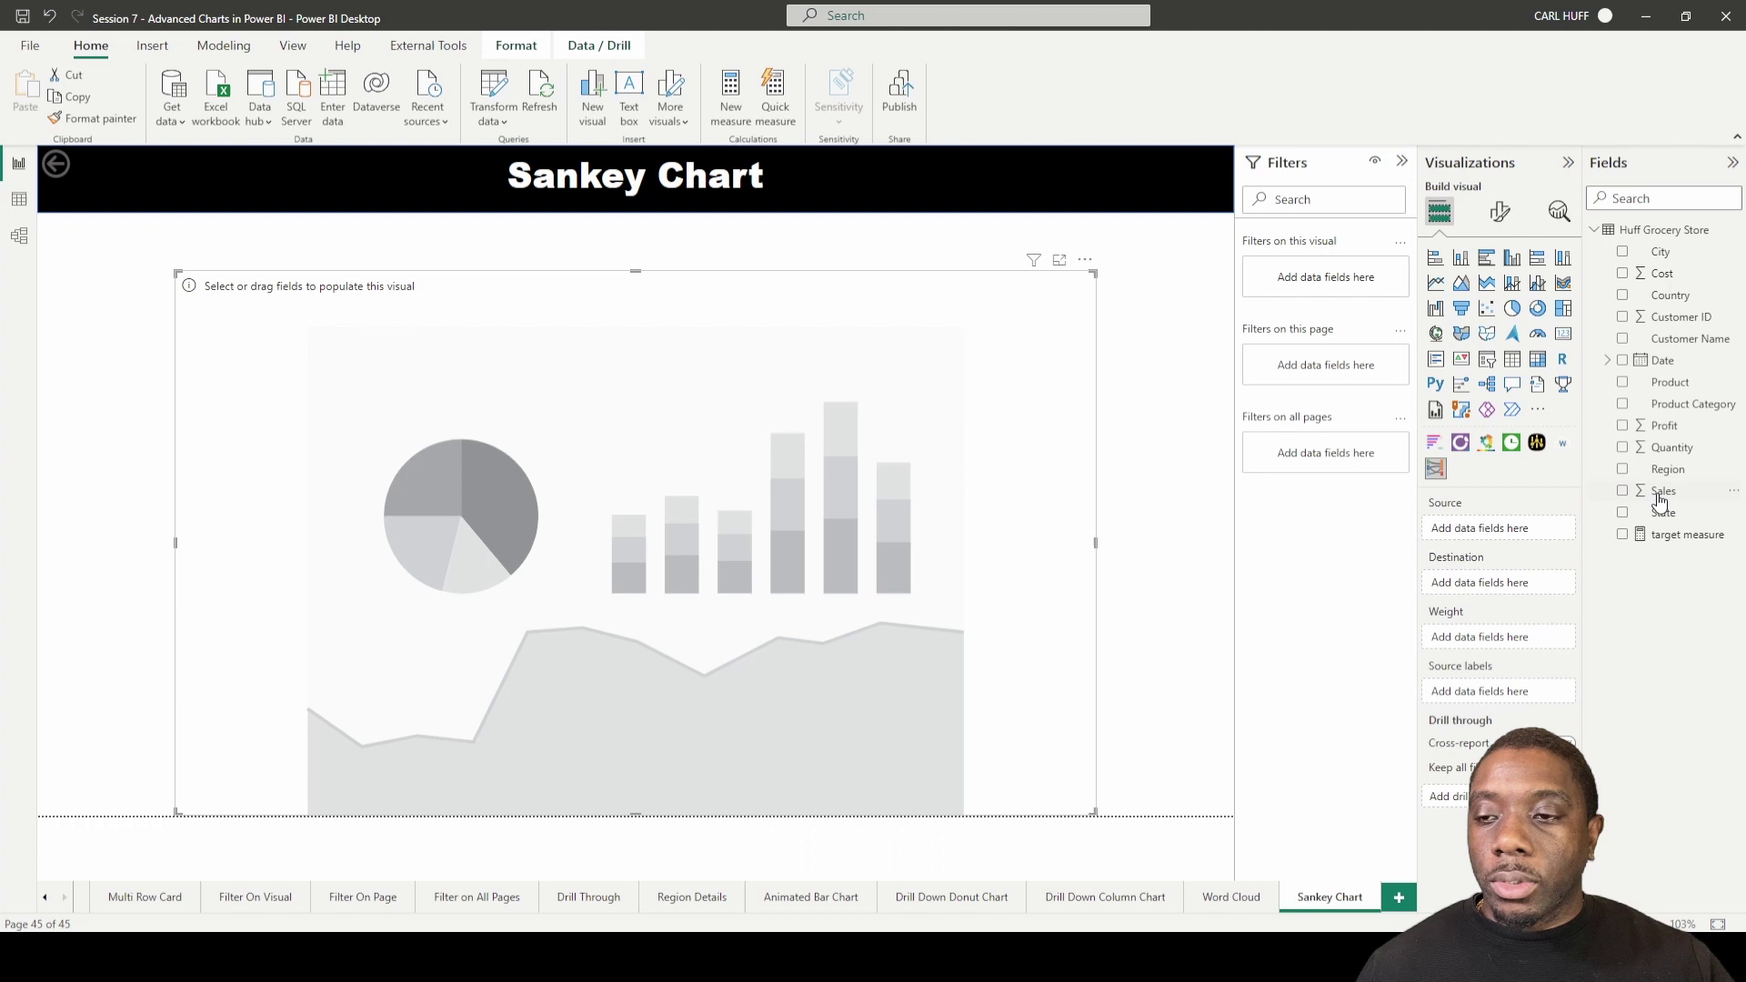
- Use Region as Source, Product Category as Destination and Sum of Sales as Weight
left_click_drag(1673, 472, 1524, 531)
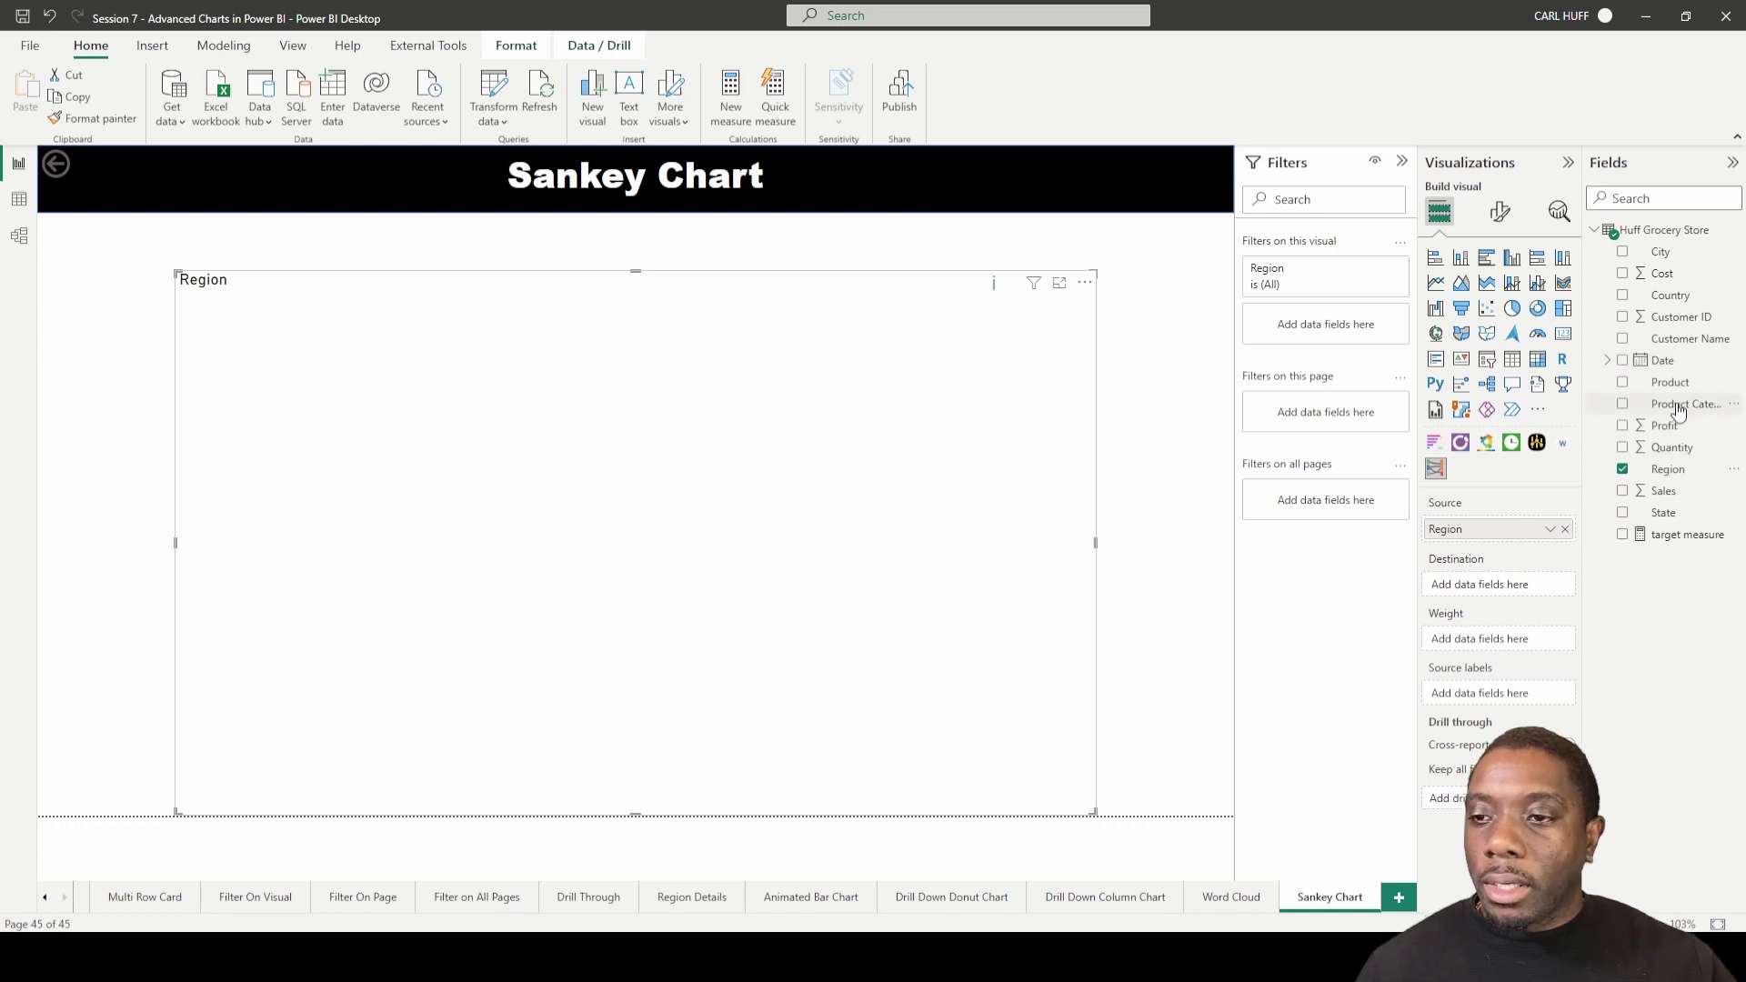
left_click_drag(1678, 406, 1517, 586)
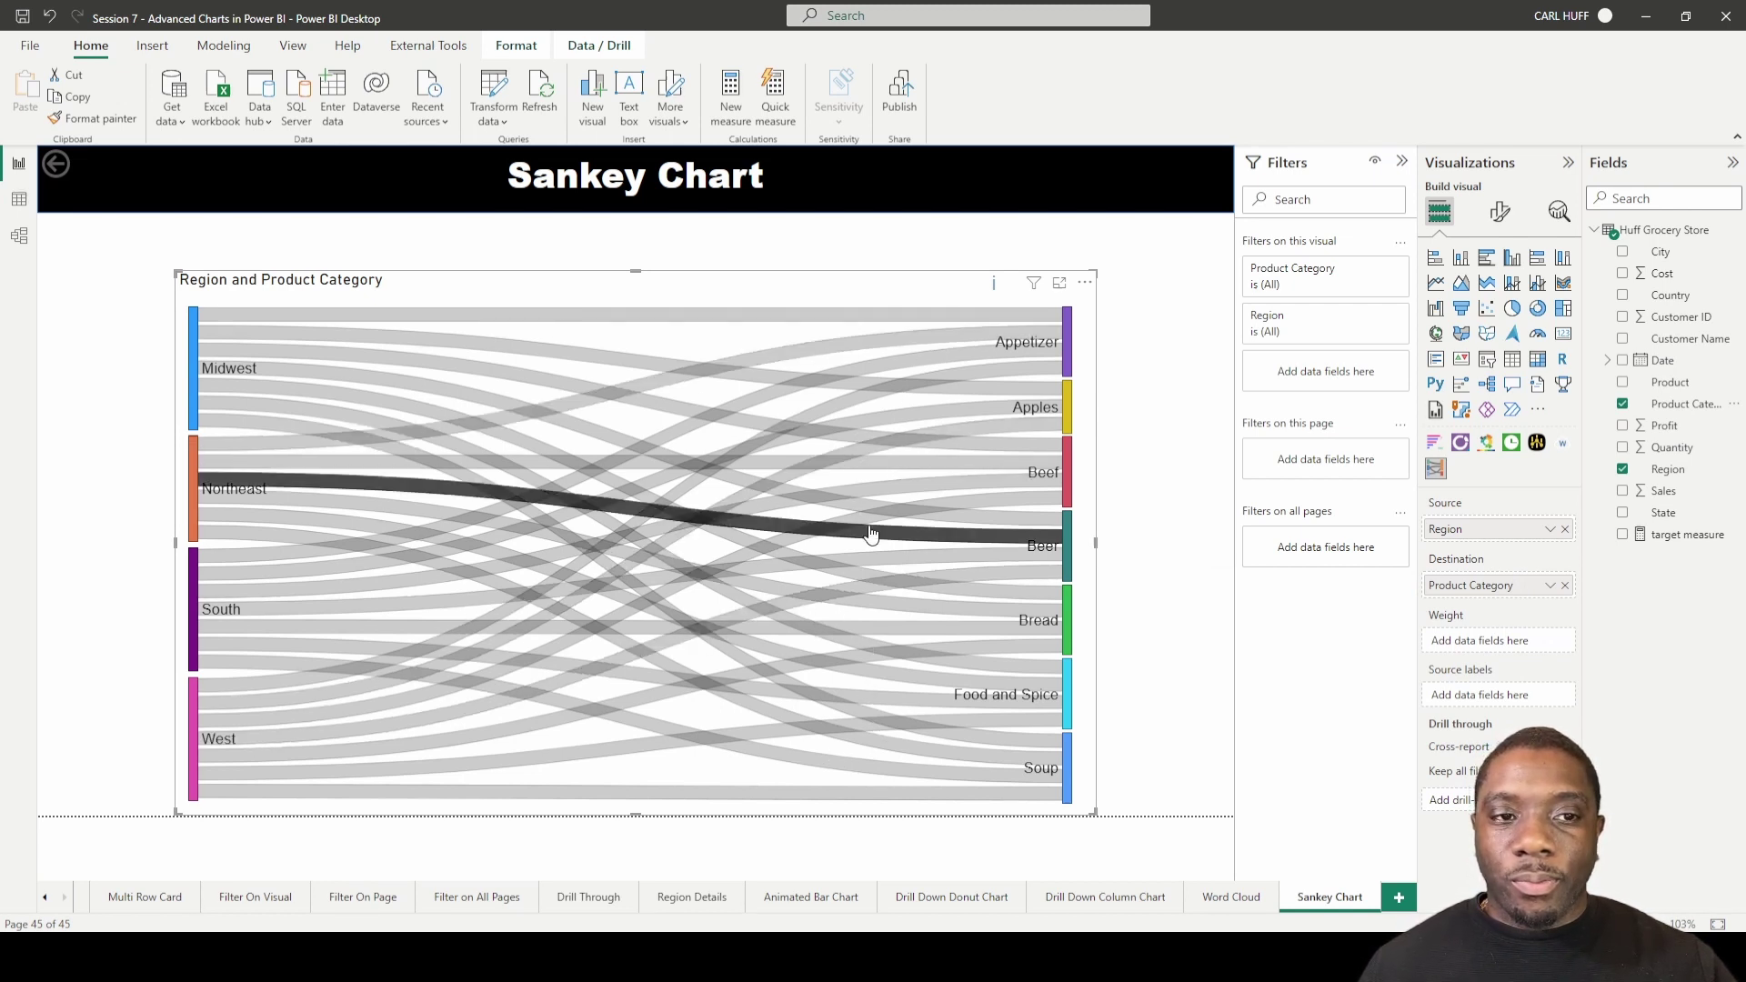
mouse_move(693, 775)
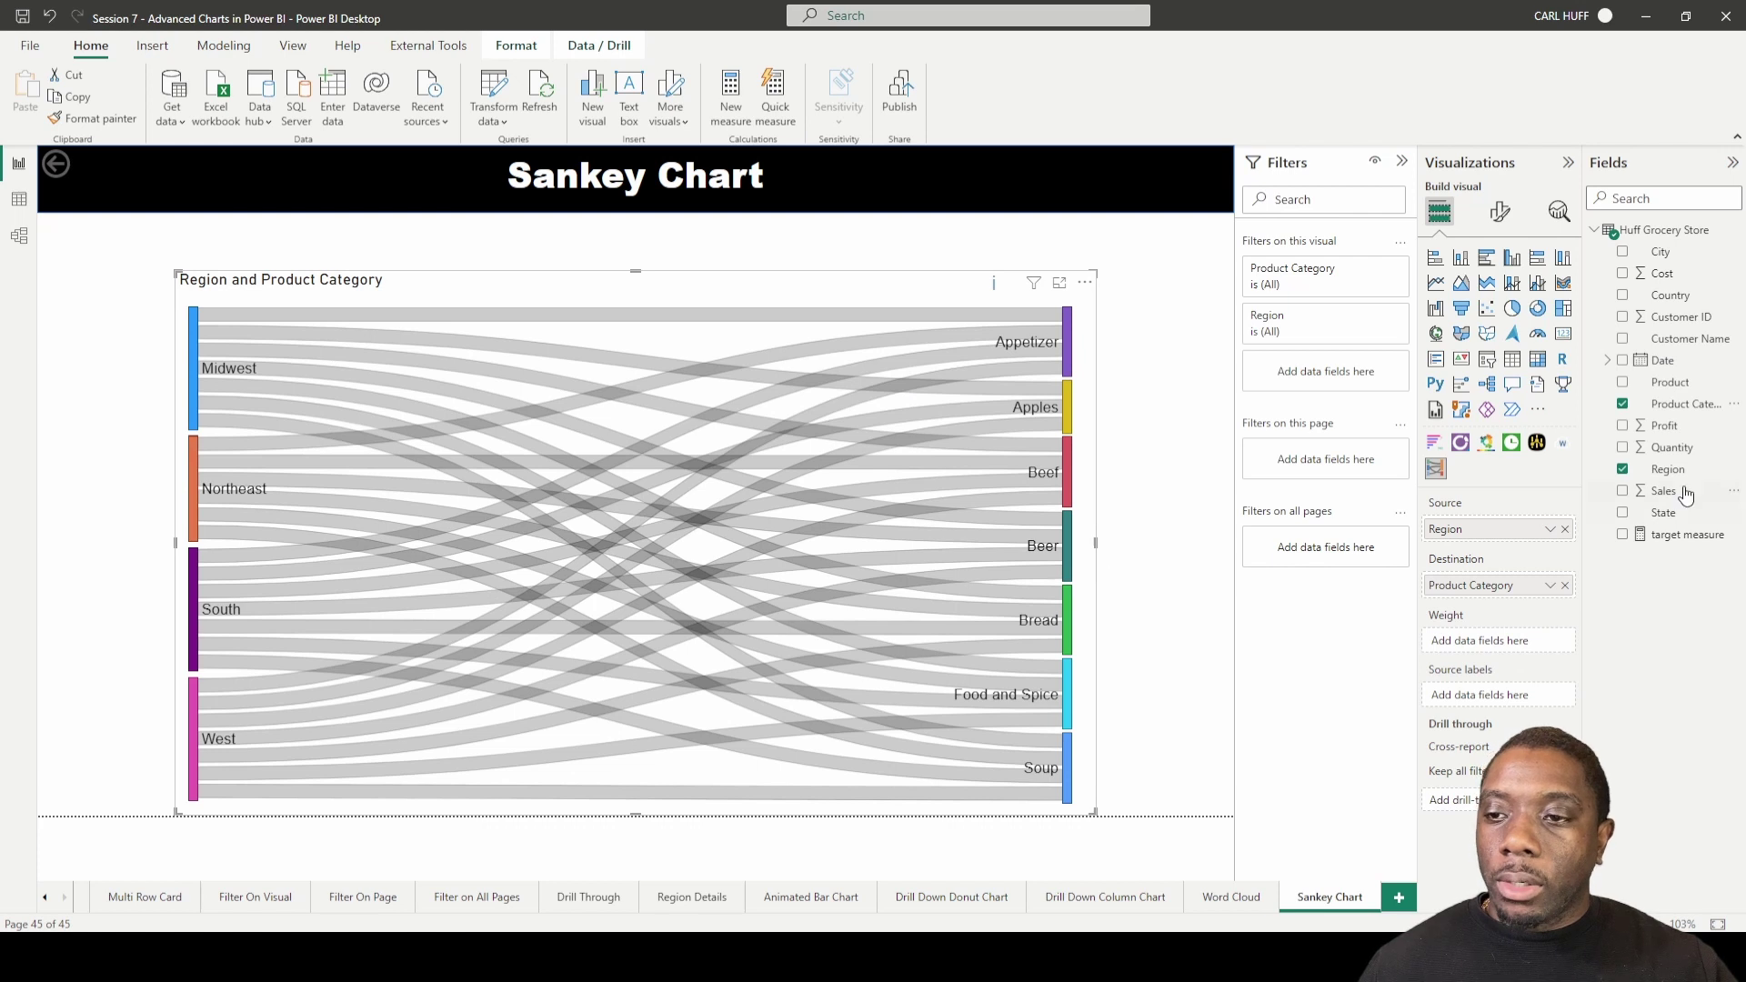
left_click_drag(1654, 496, 1496, 650)
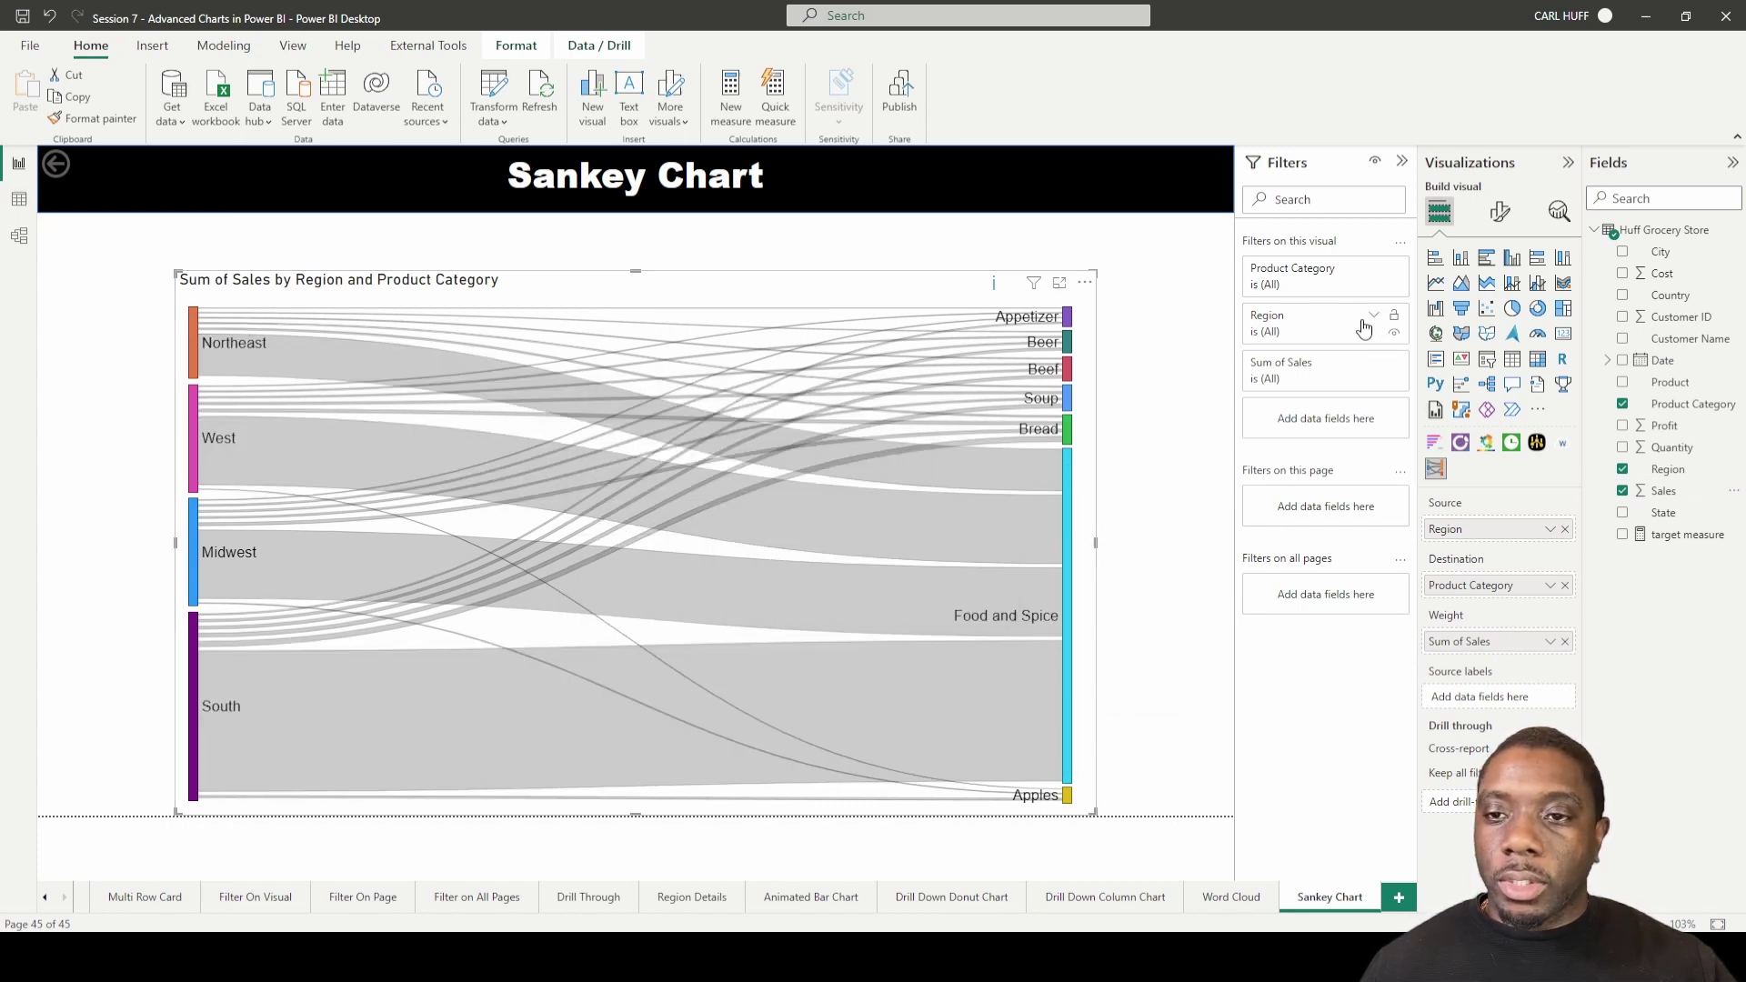
- Filter the Sankey chart's Product Category to exclude Food and Spice
left_click(1375, 270)
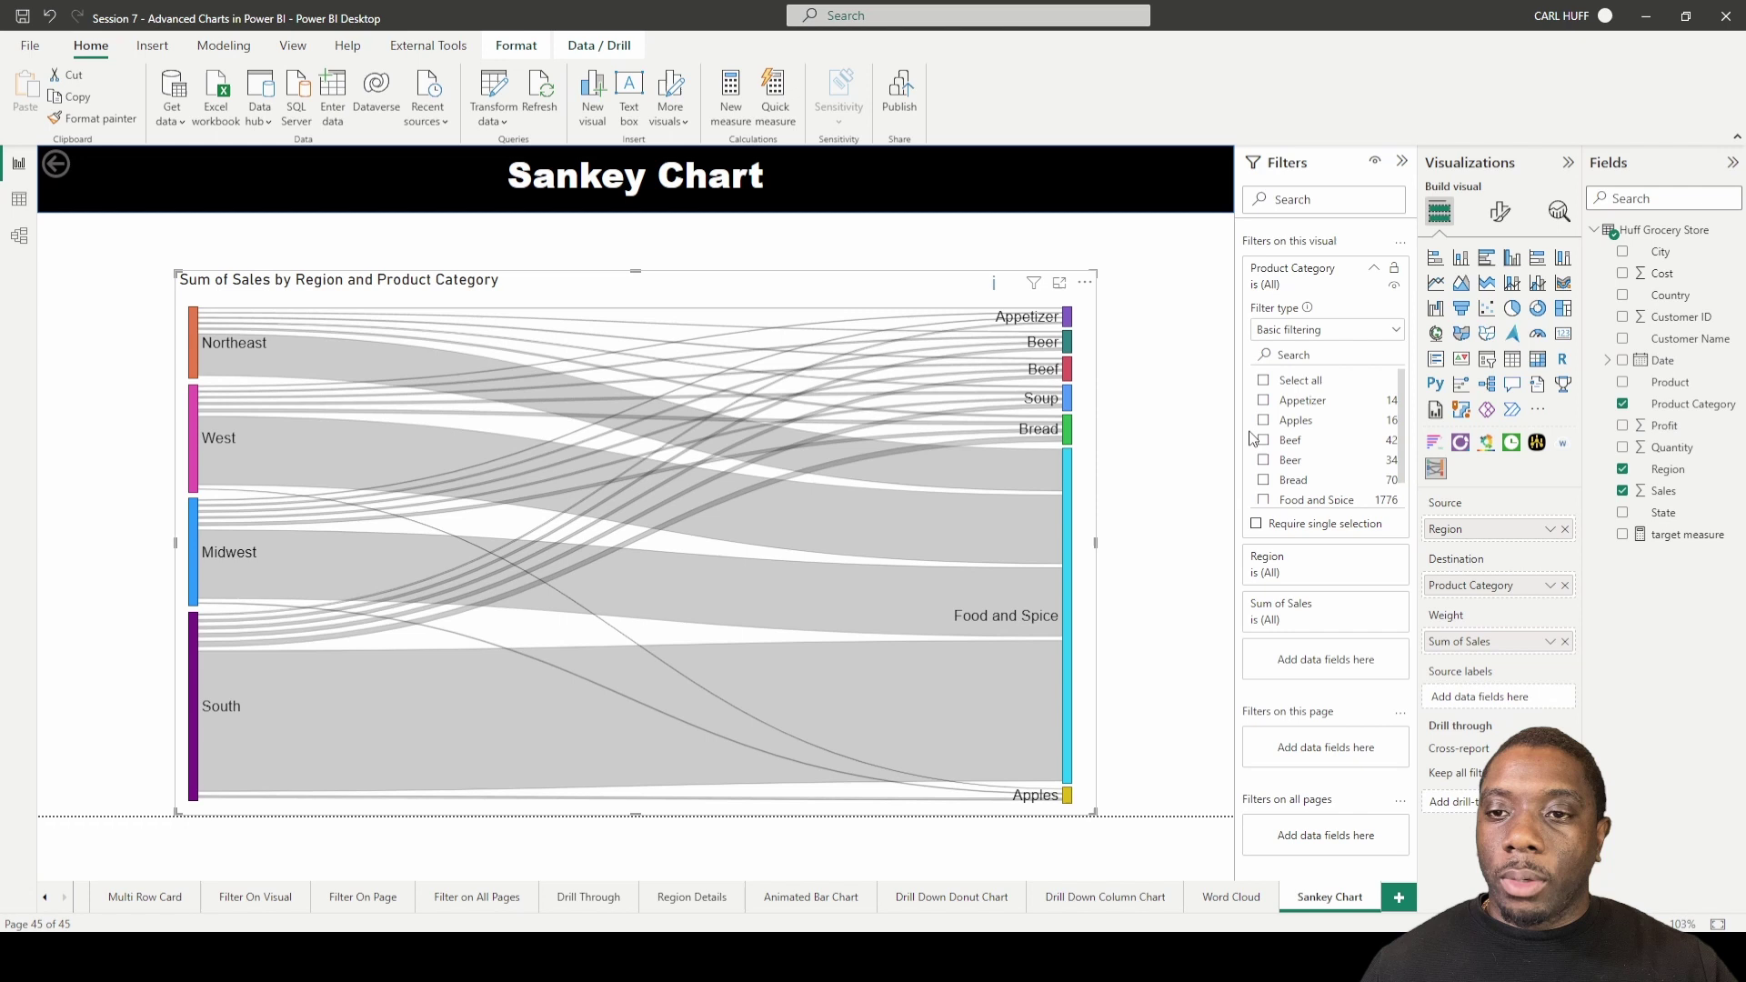
left_click(1263, 501)
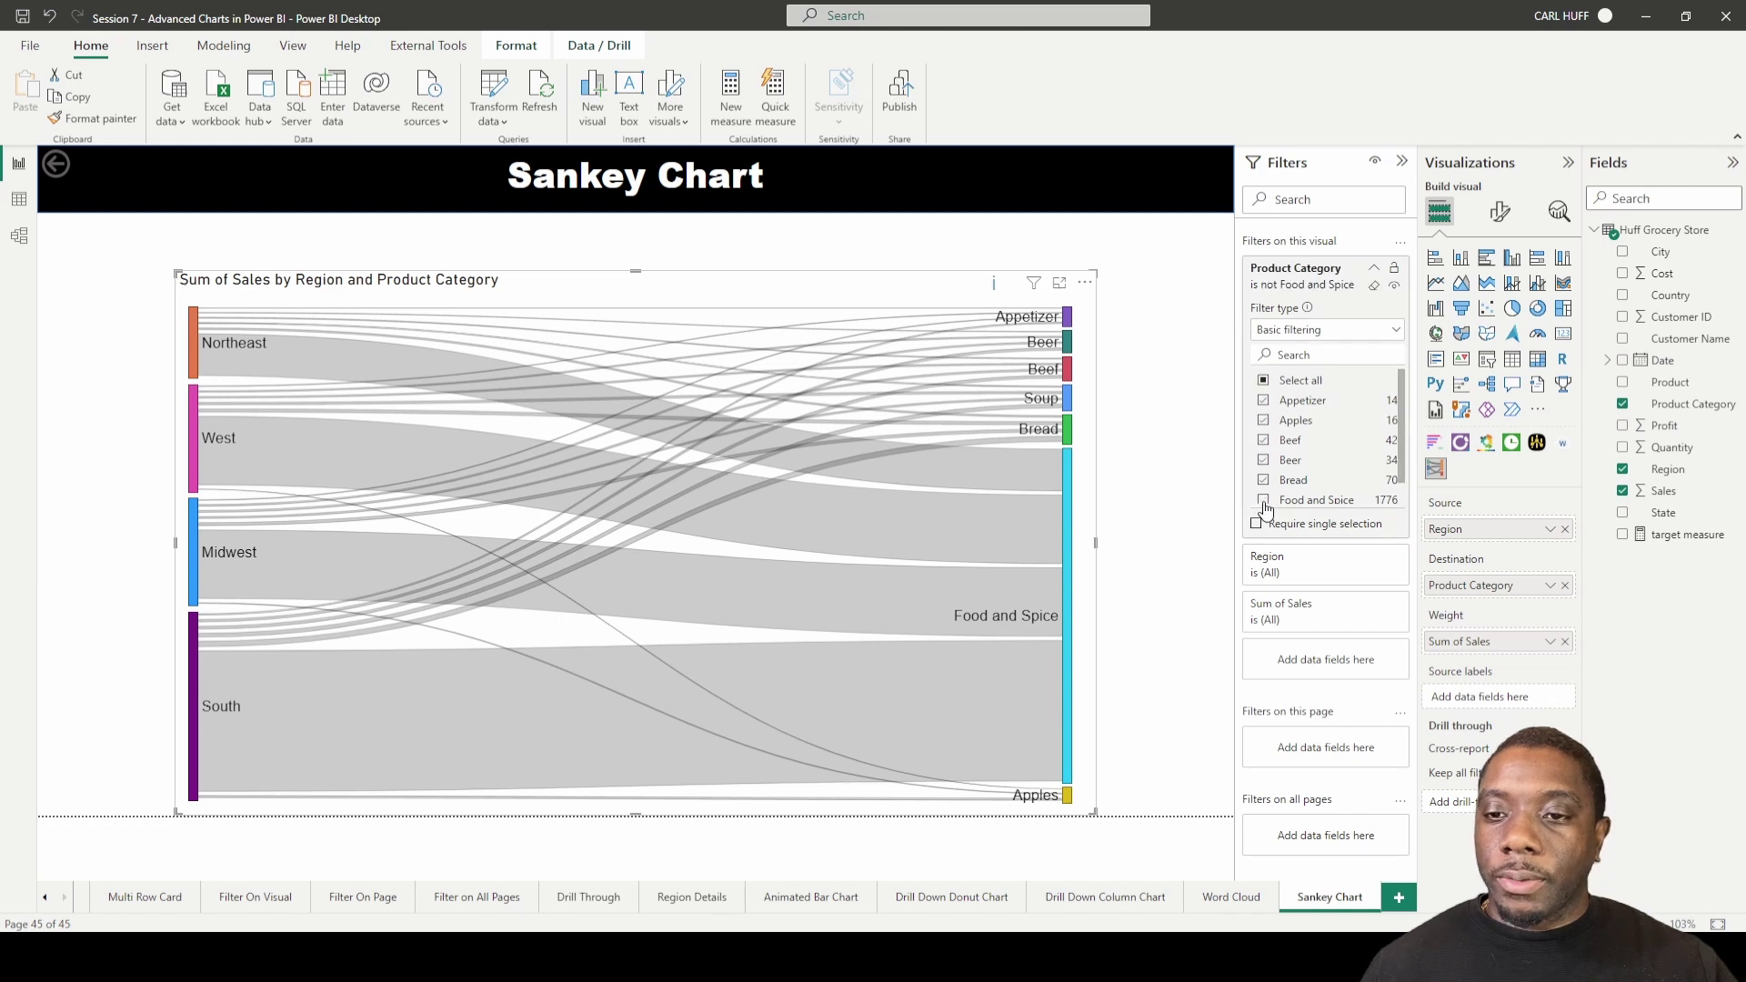
left_click(1374, 270)
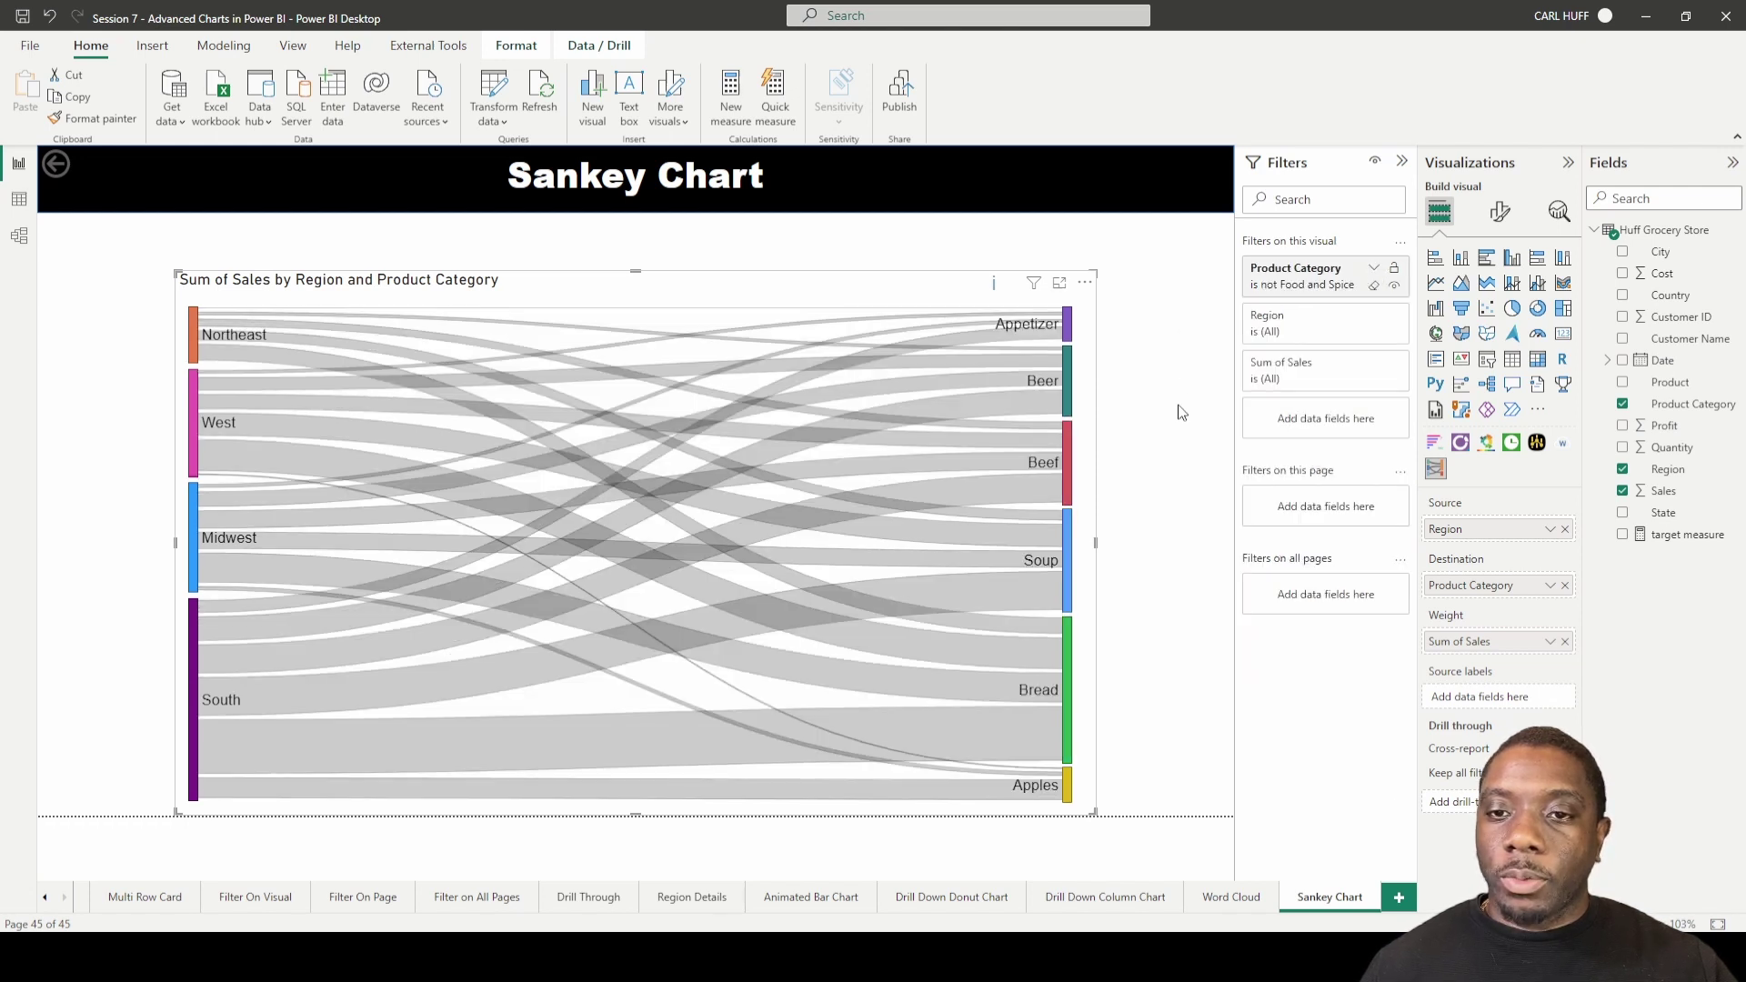
left_click(1179, 406)
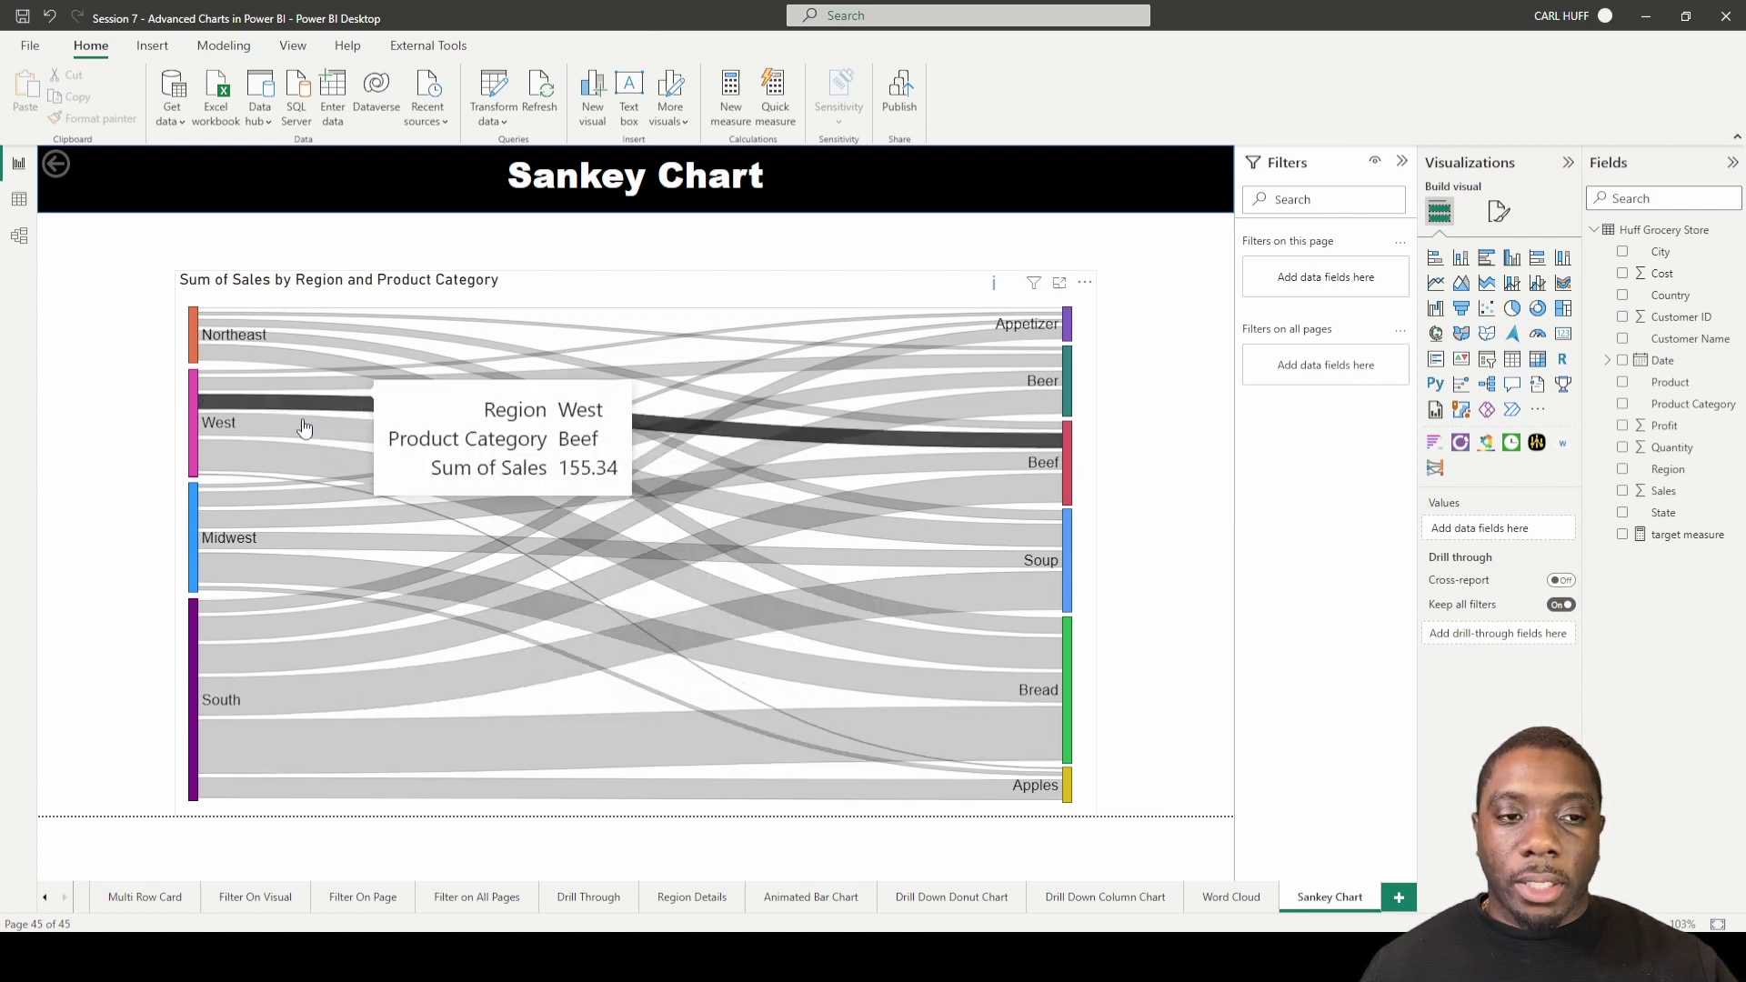
- Highlight South's sales flows, then clear the Northeast highlight so all flows show evenly
mouse_move(281, 655)
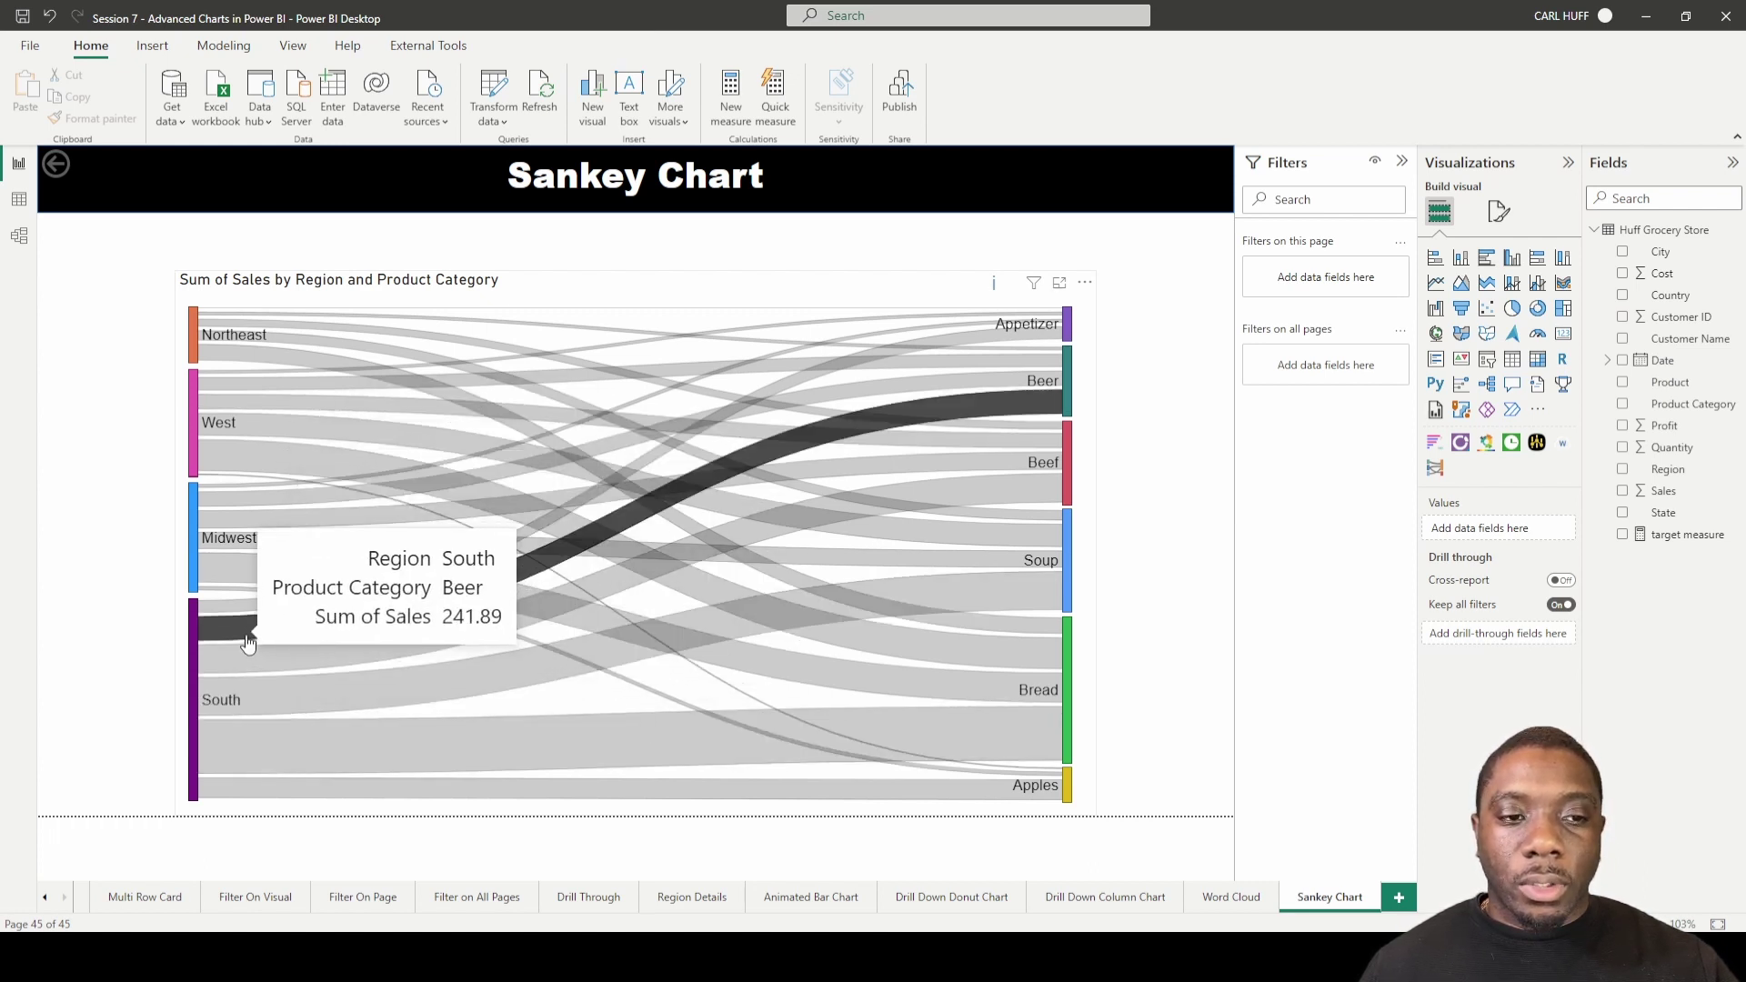
left_click(195, 624)
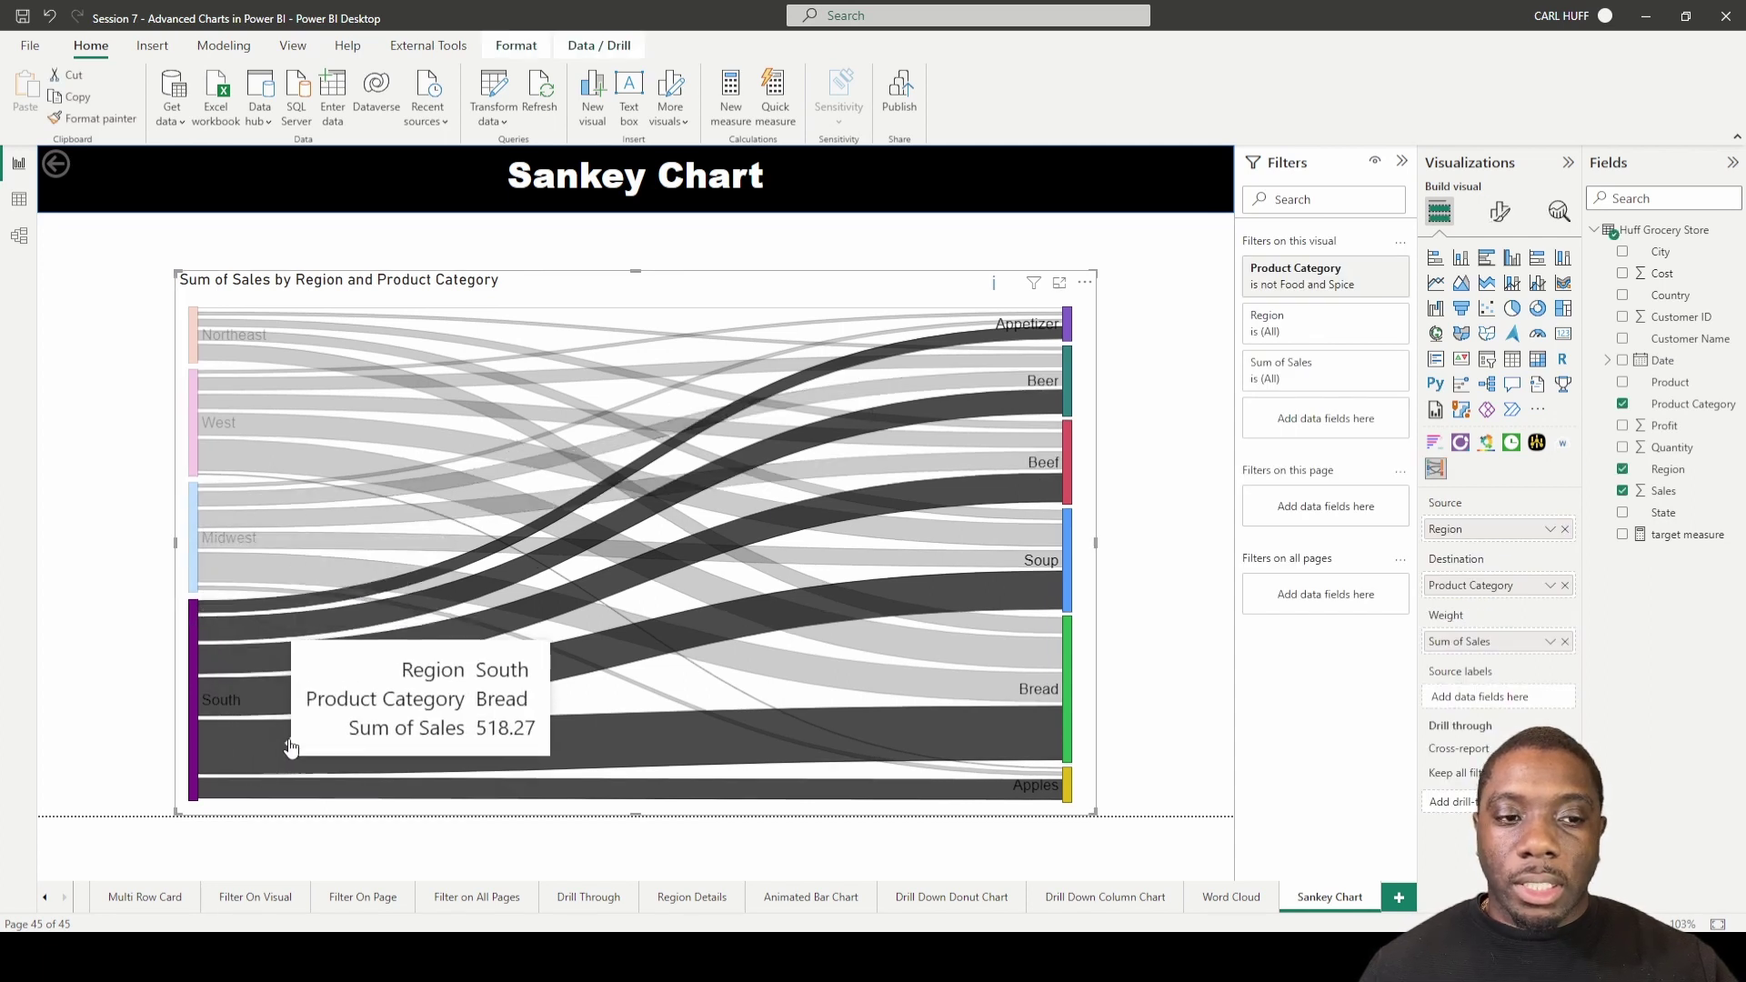
mouse_move(357, 741)
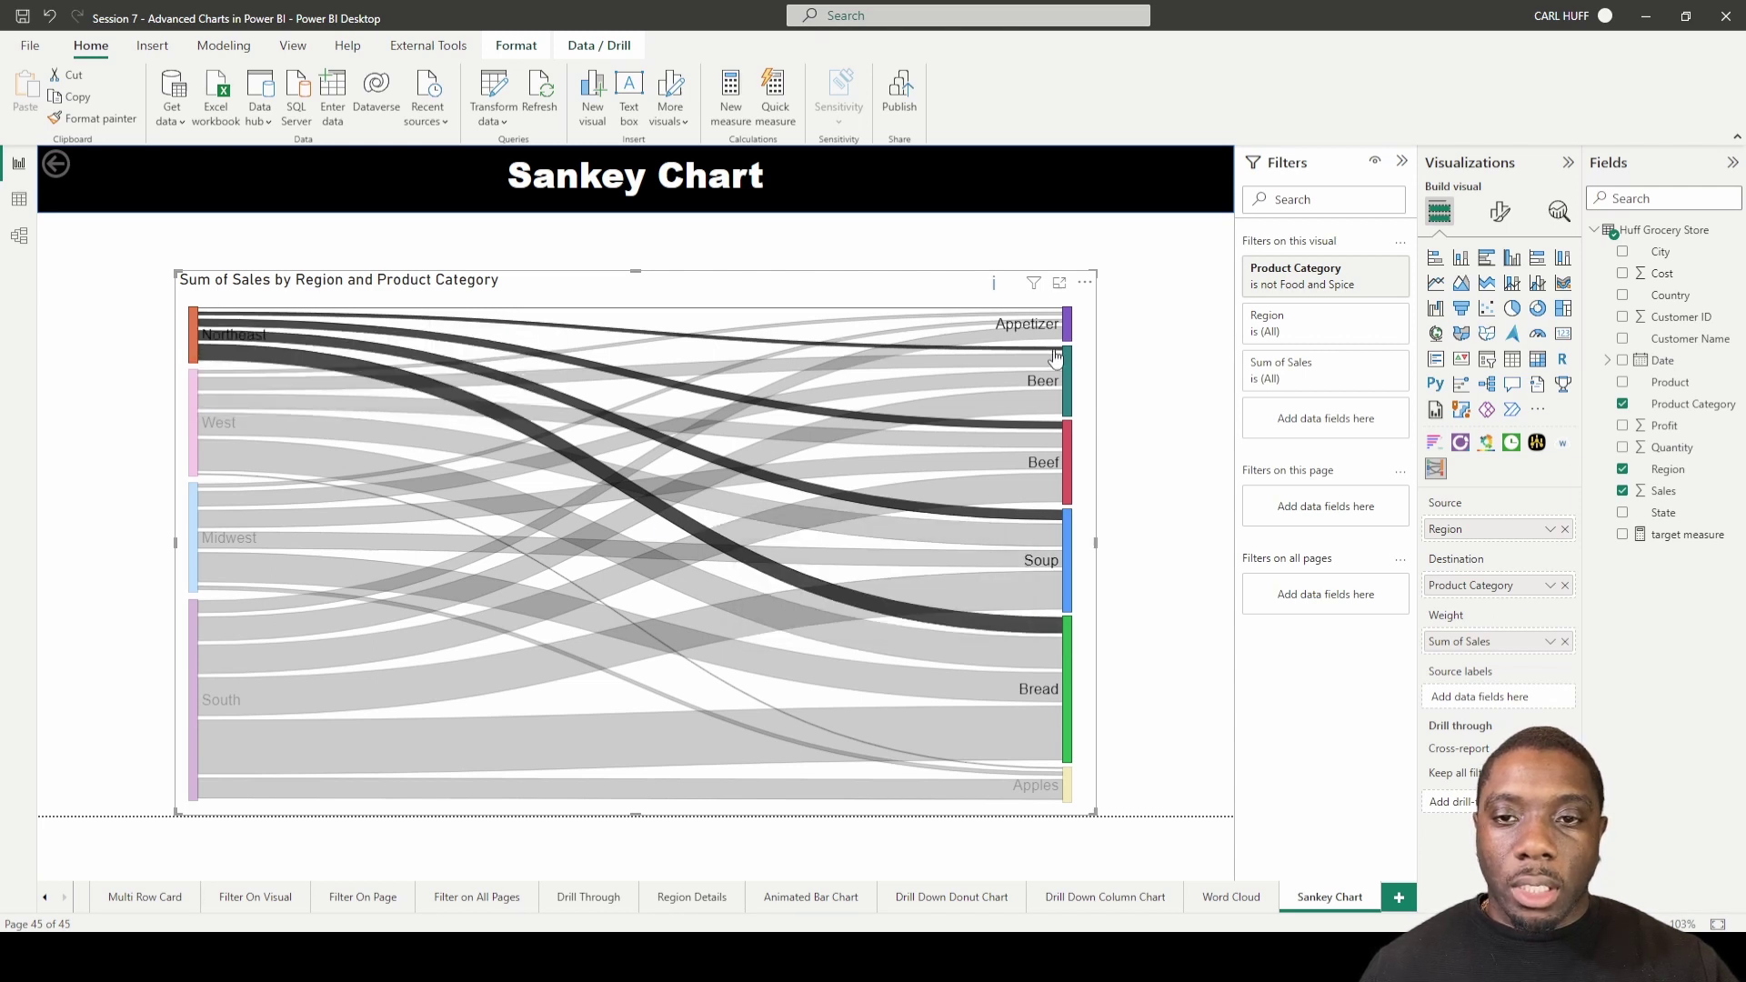
left_click(194, 332)
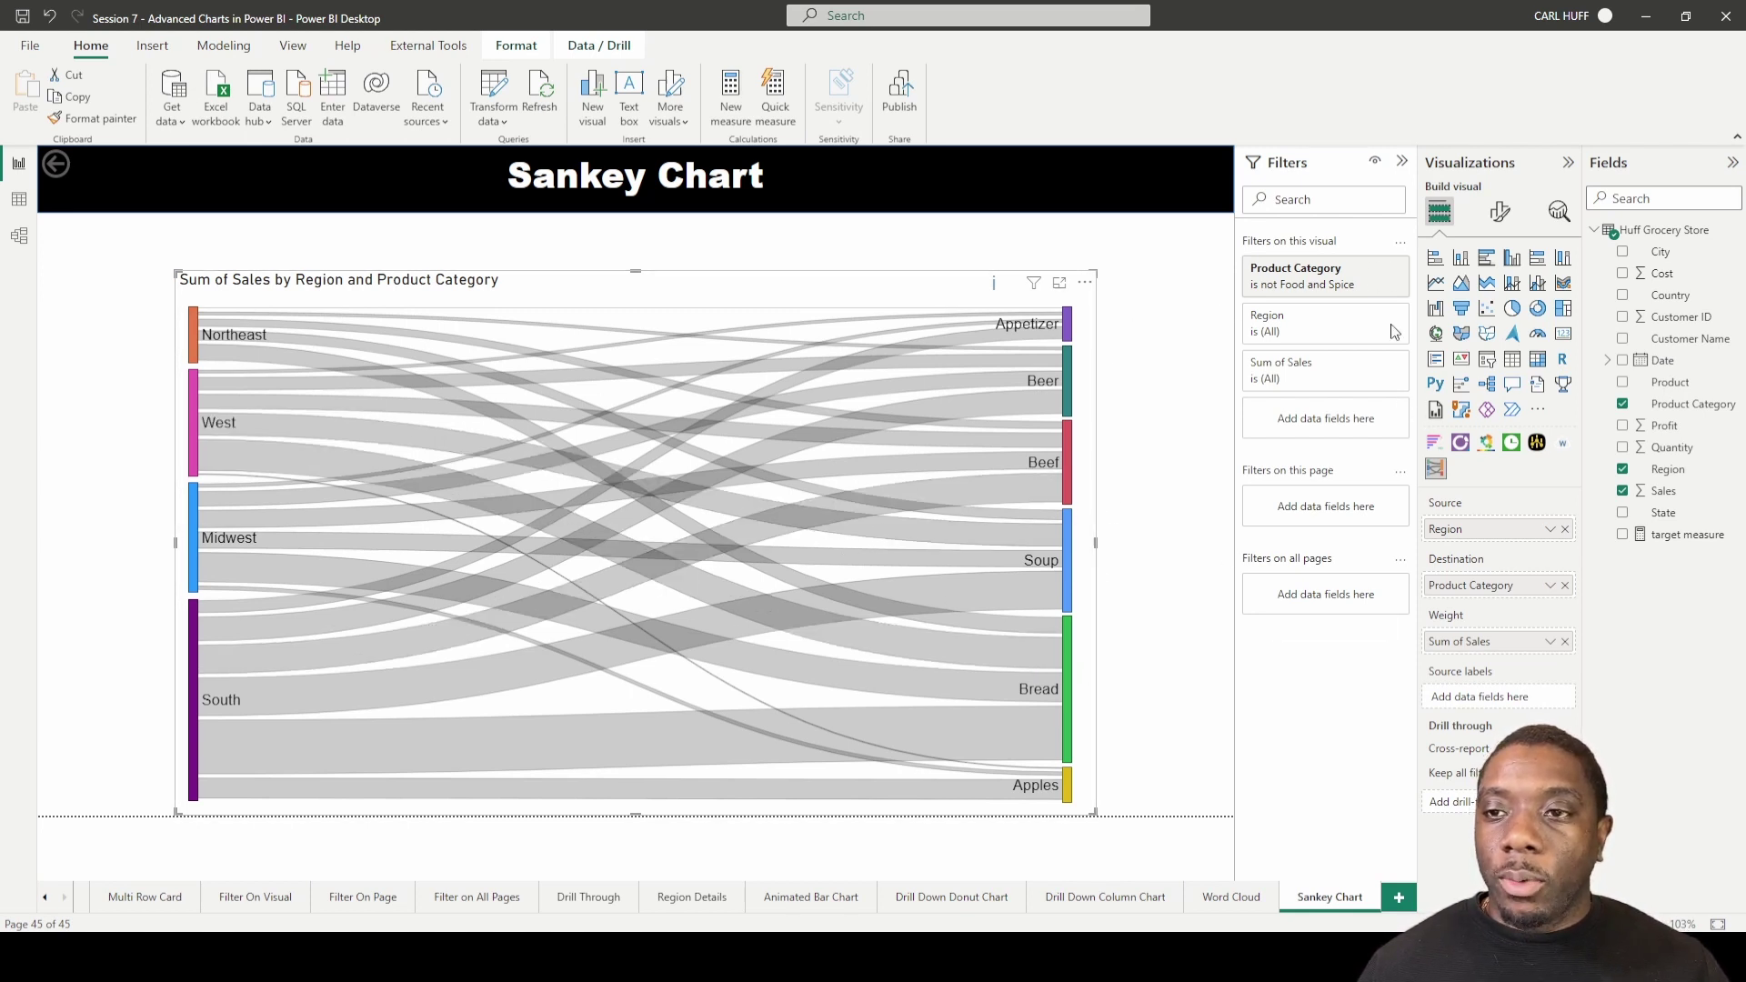
- In the chart's format options, keep Data labels on after toggling and inspecting their styling
left_click(1500, 216)
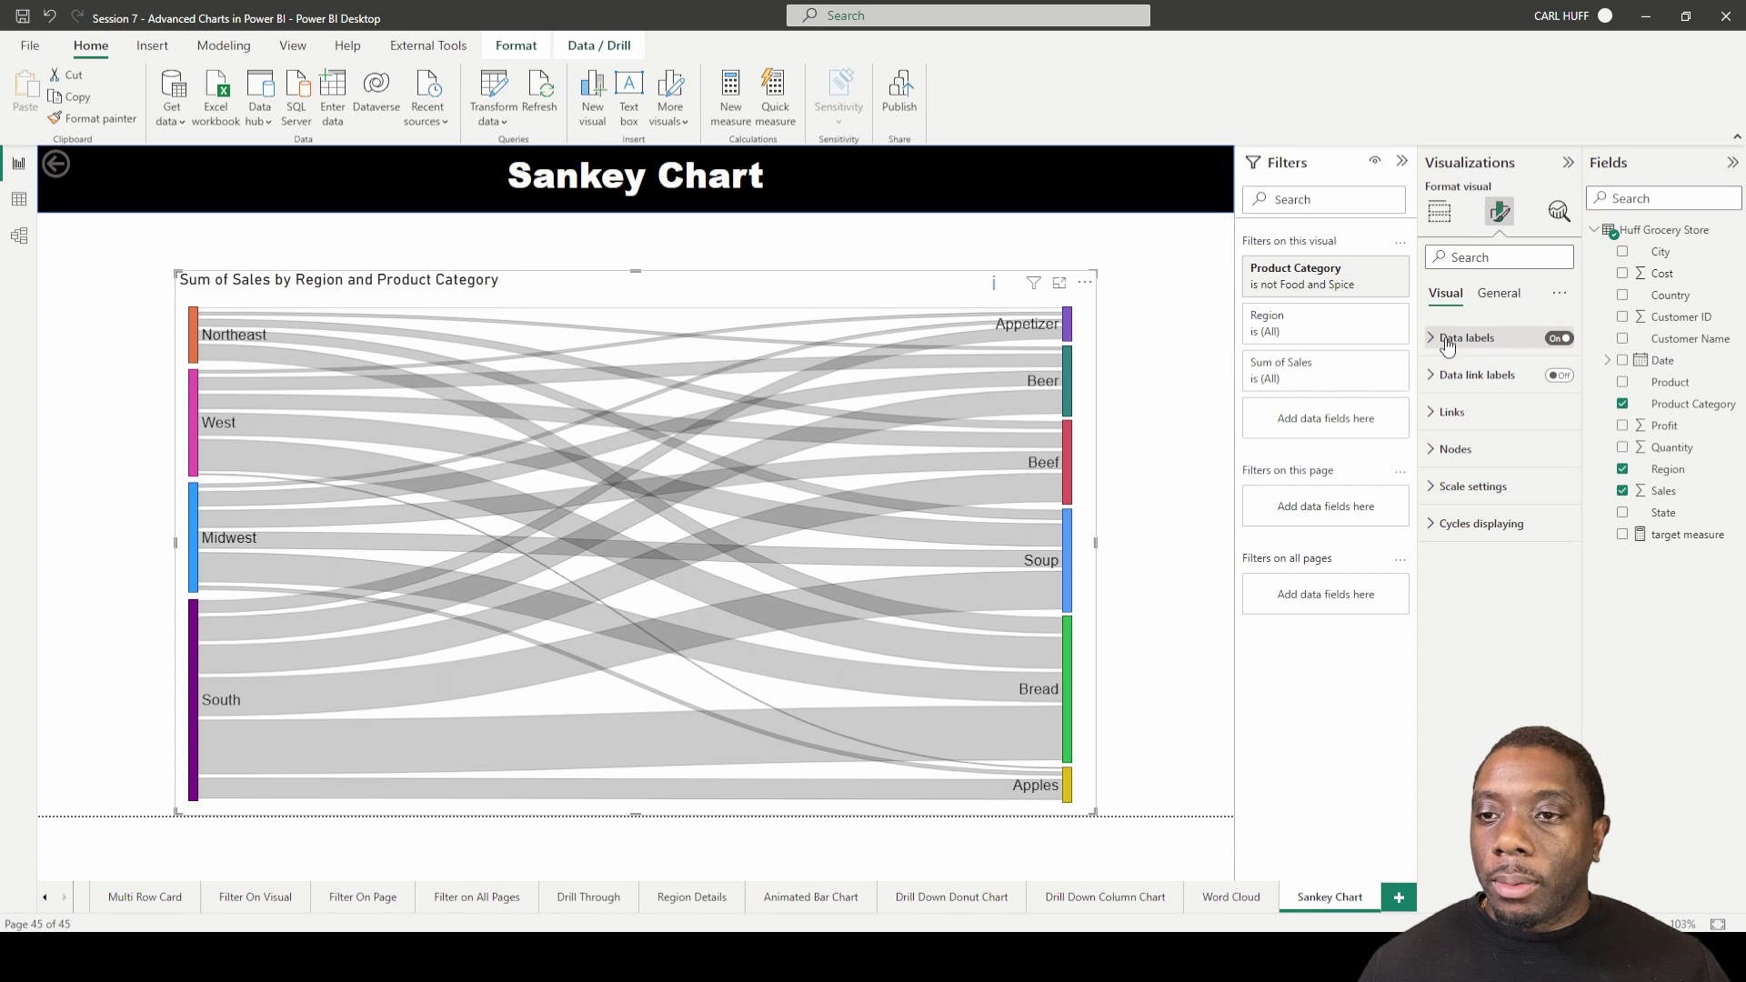
left_click(1559, 338)
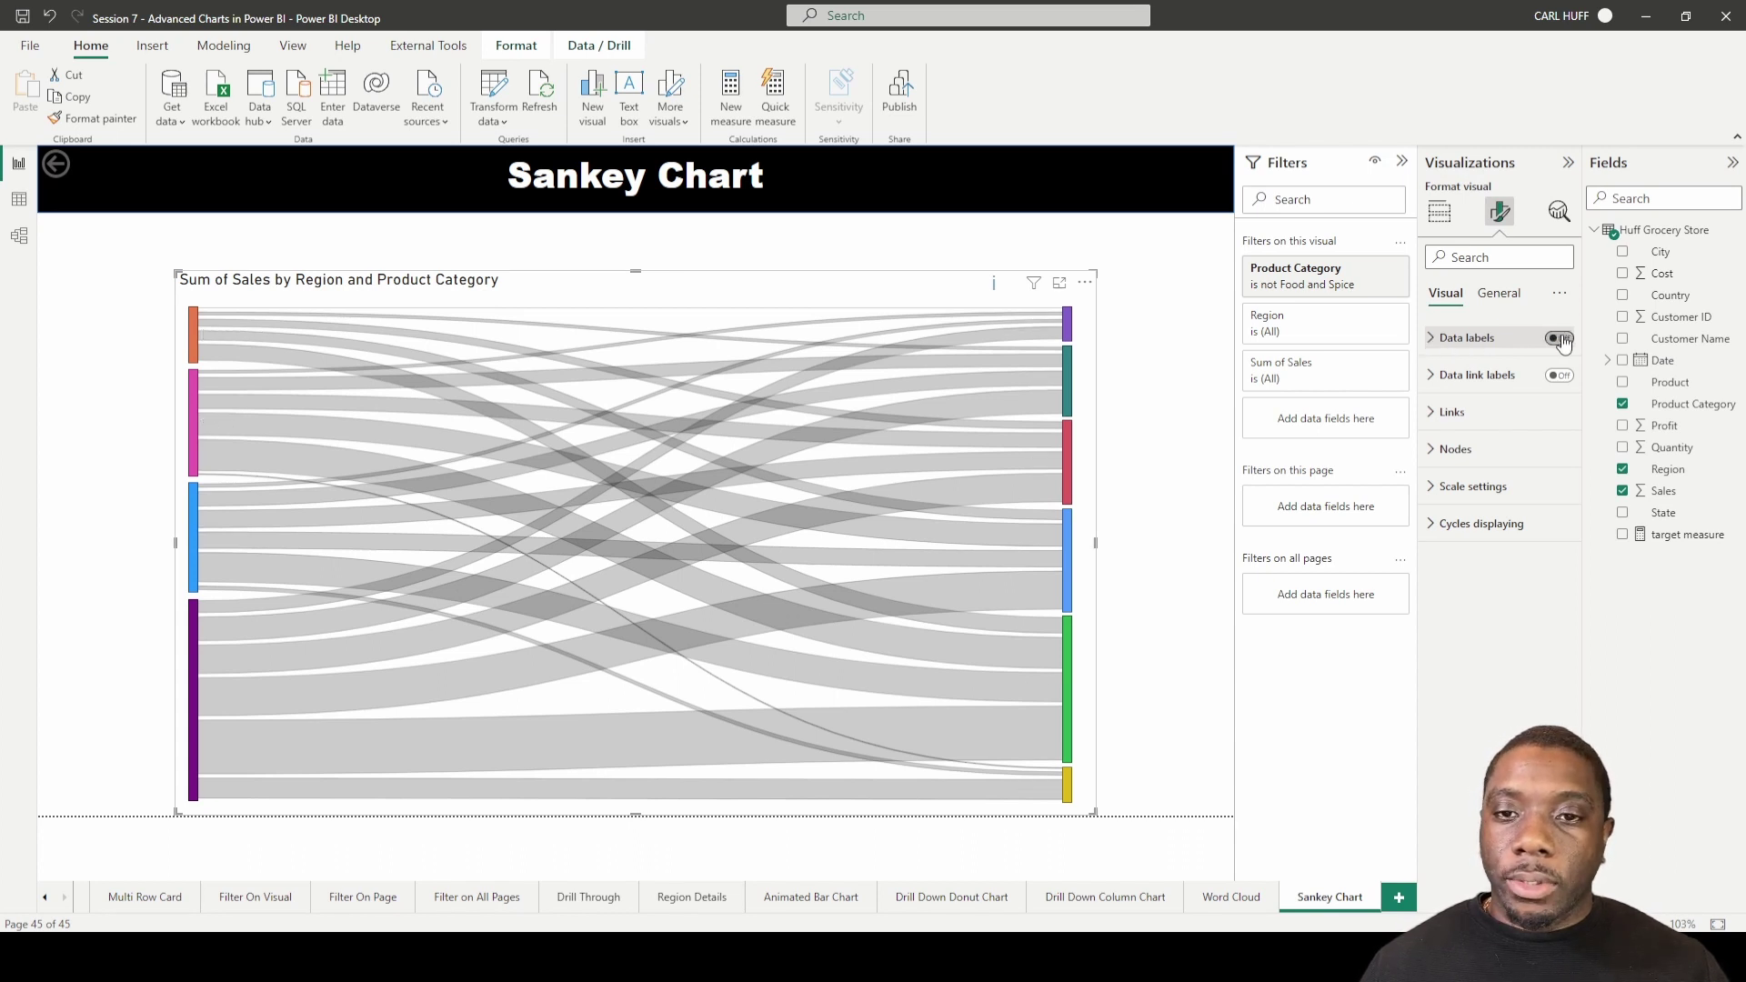
left_click(1560, 339)
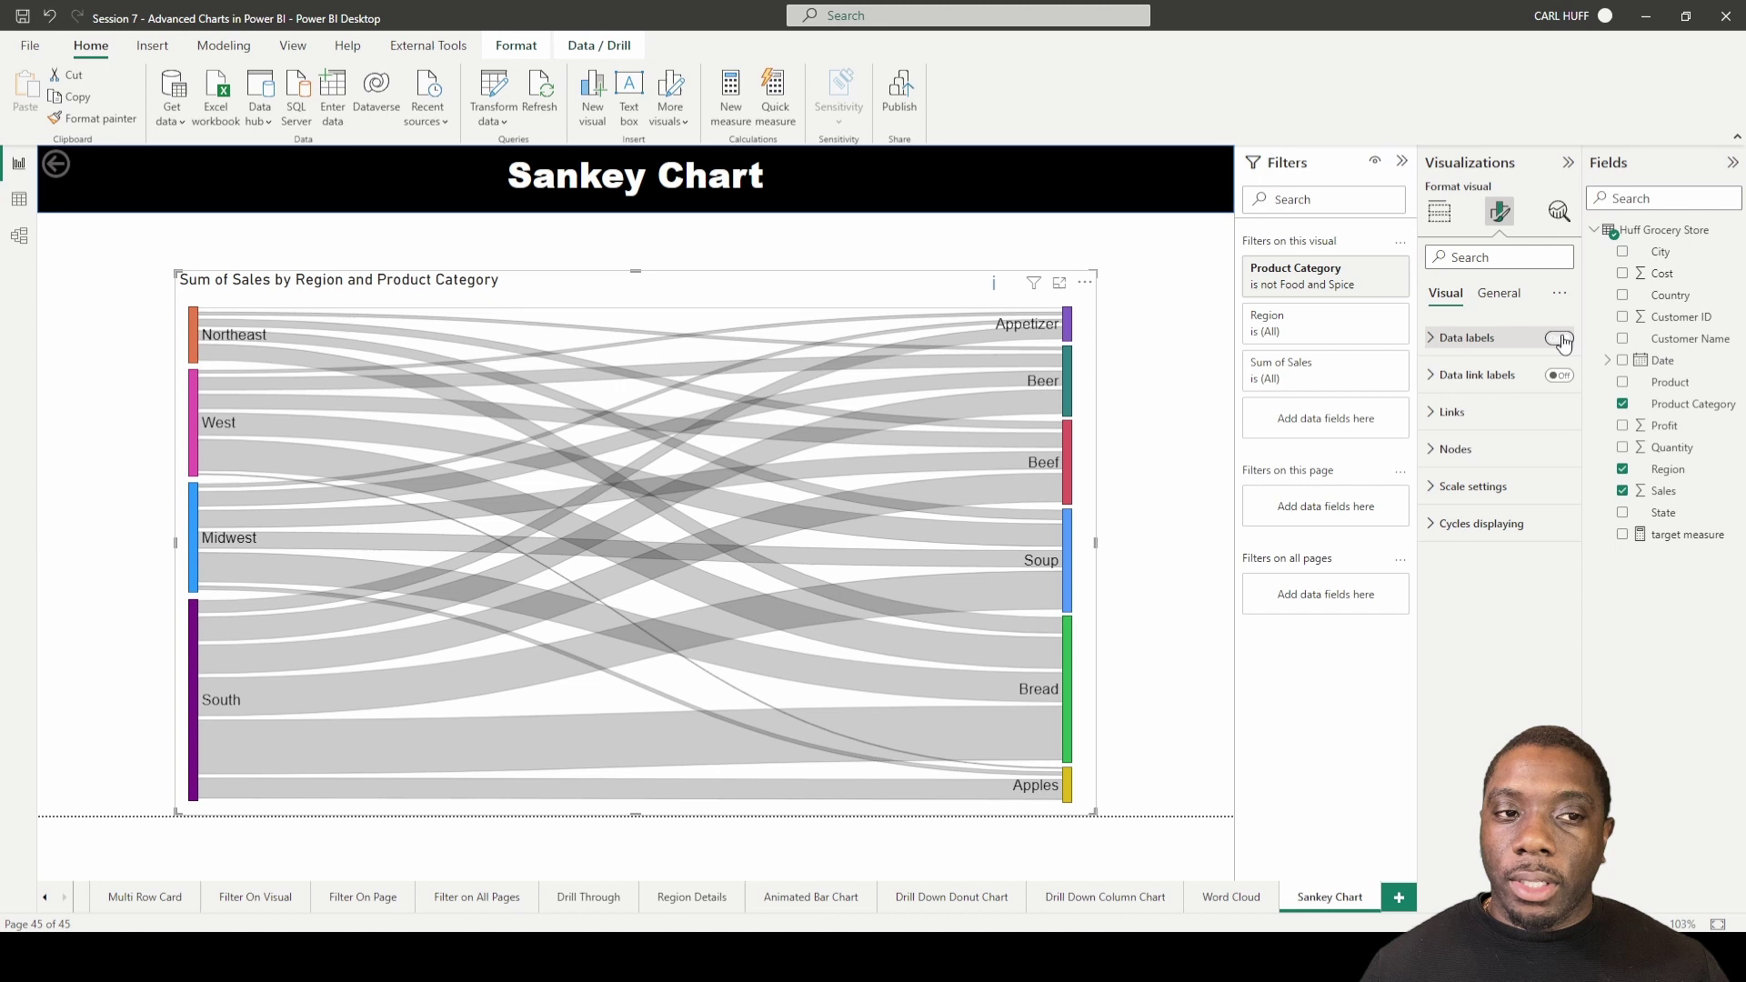
left_click(1432, 340)
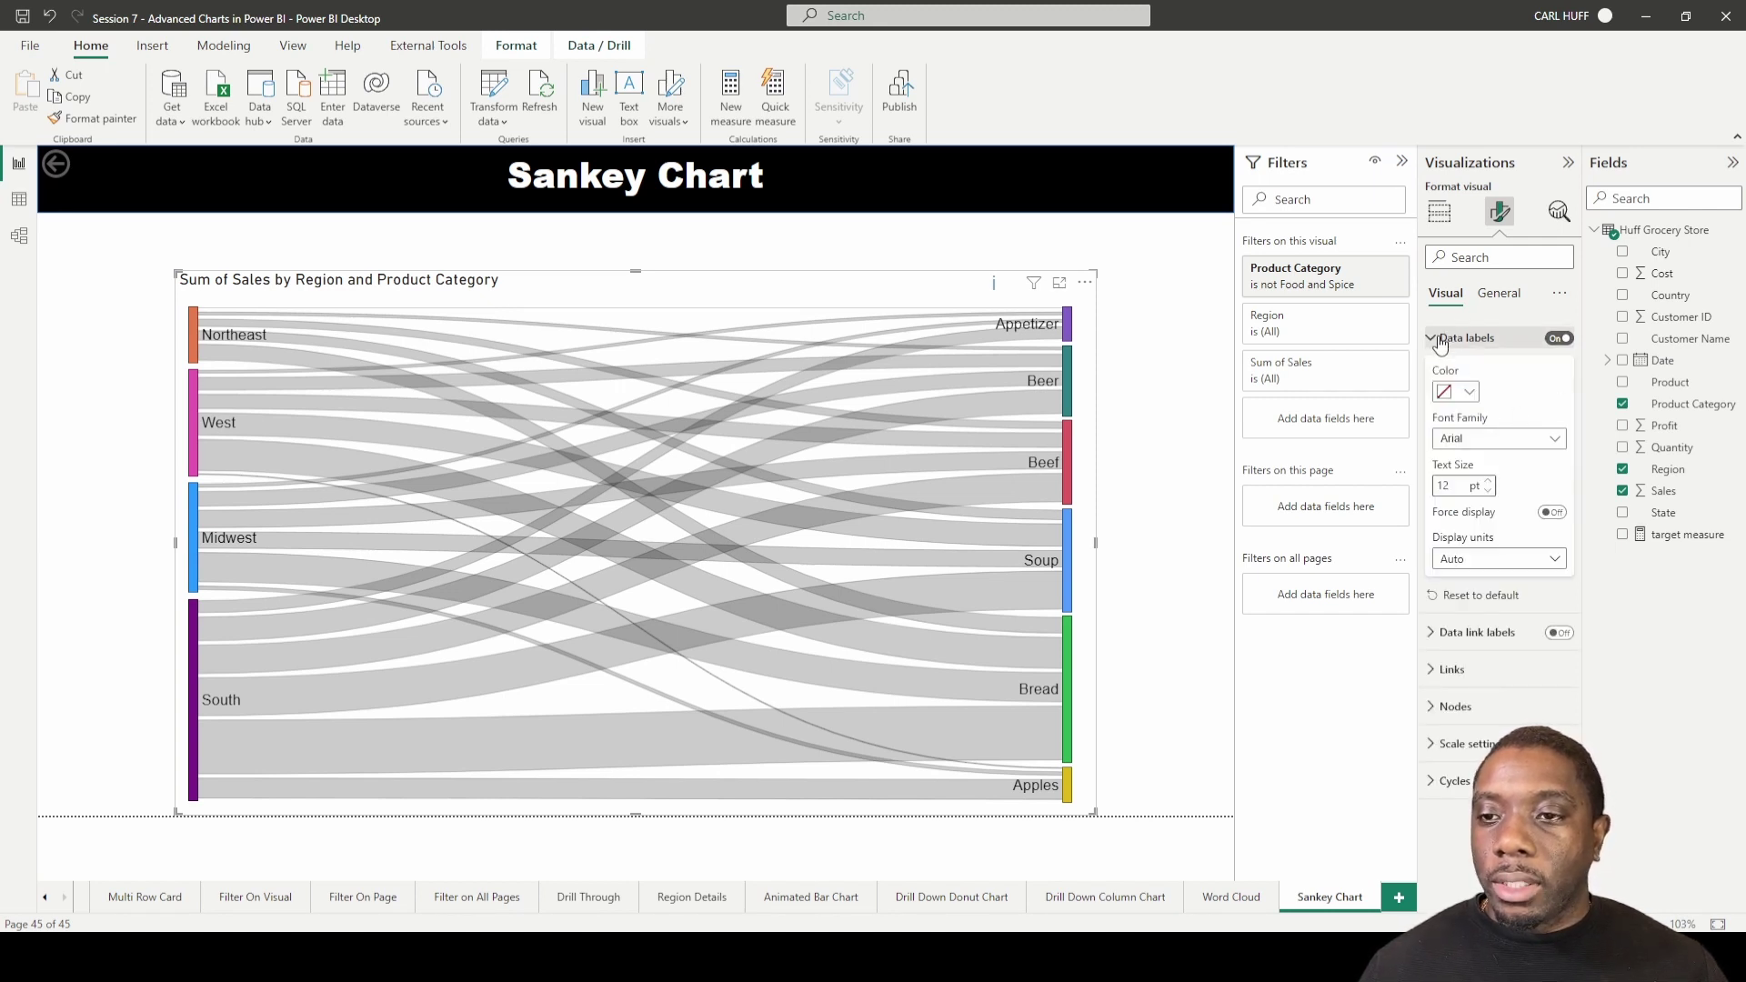
left_click(1432, 339)
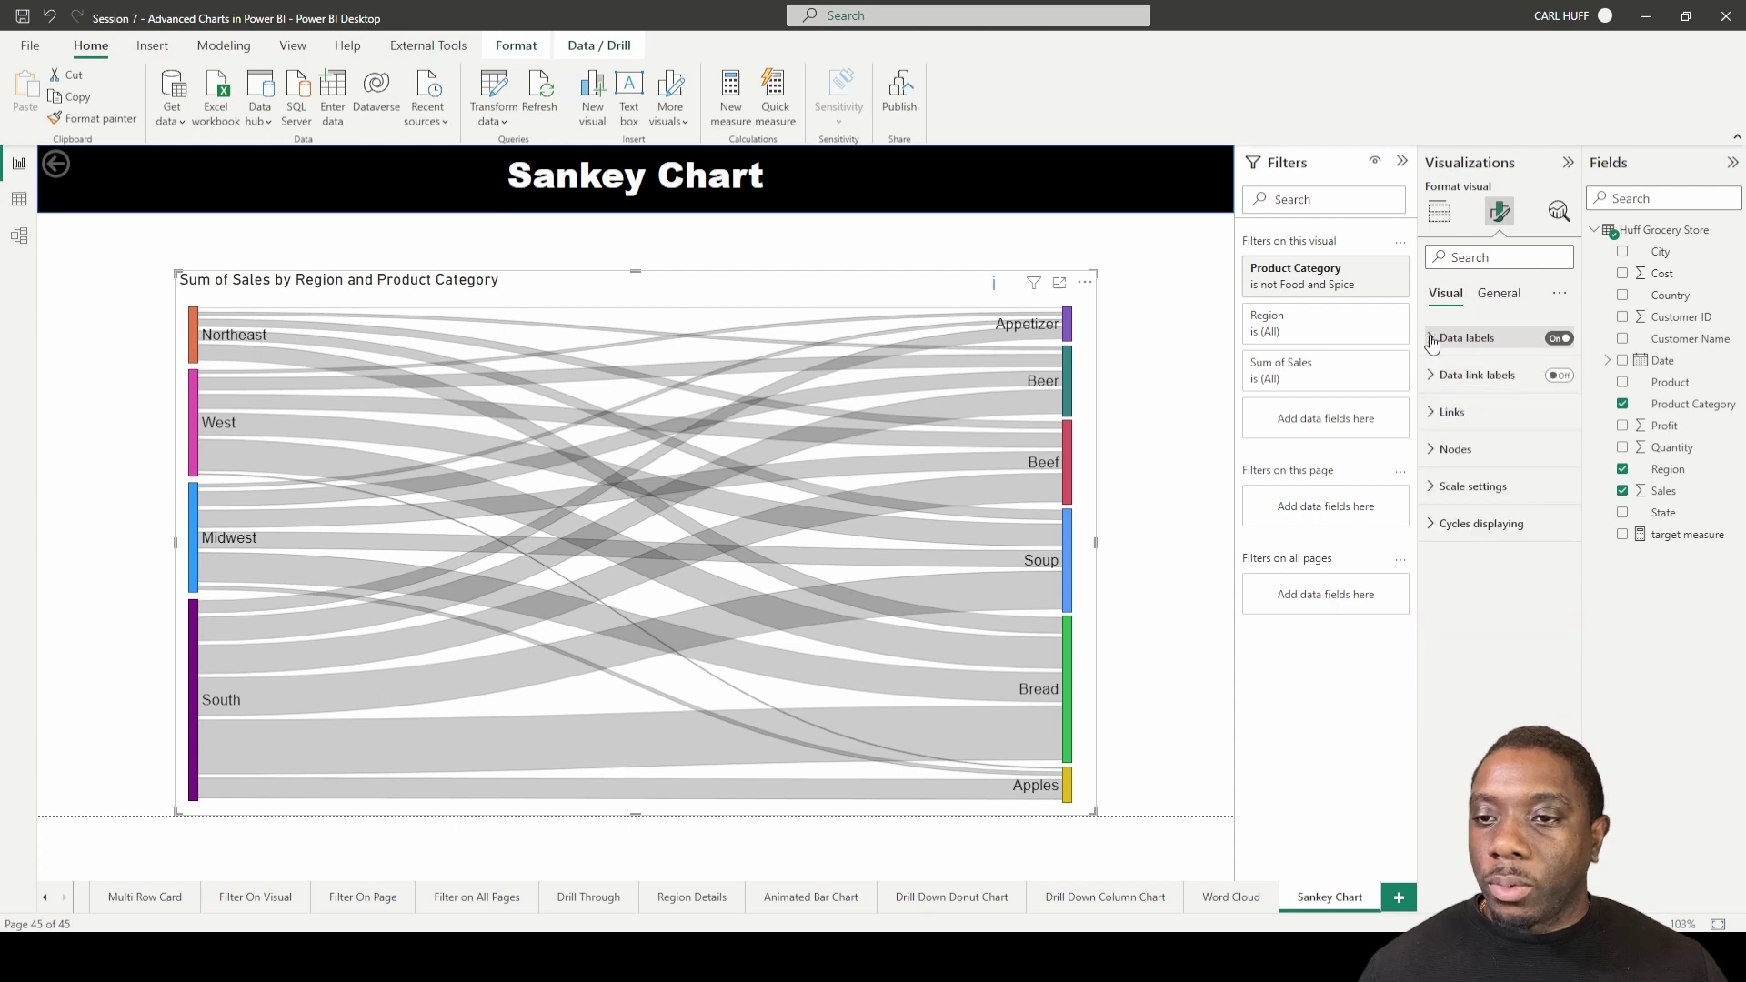
- Turn on Data link labels and expand their styling options
left_click(1559, 375)
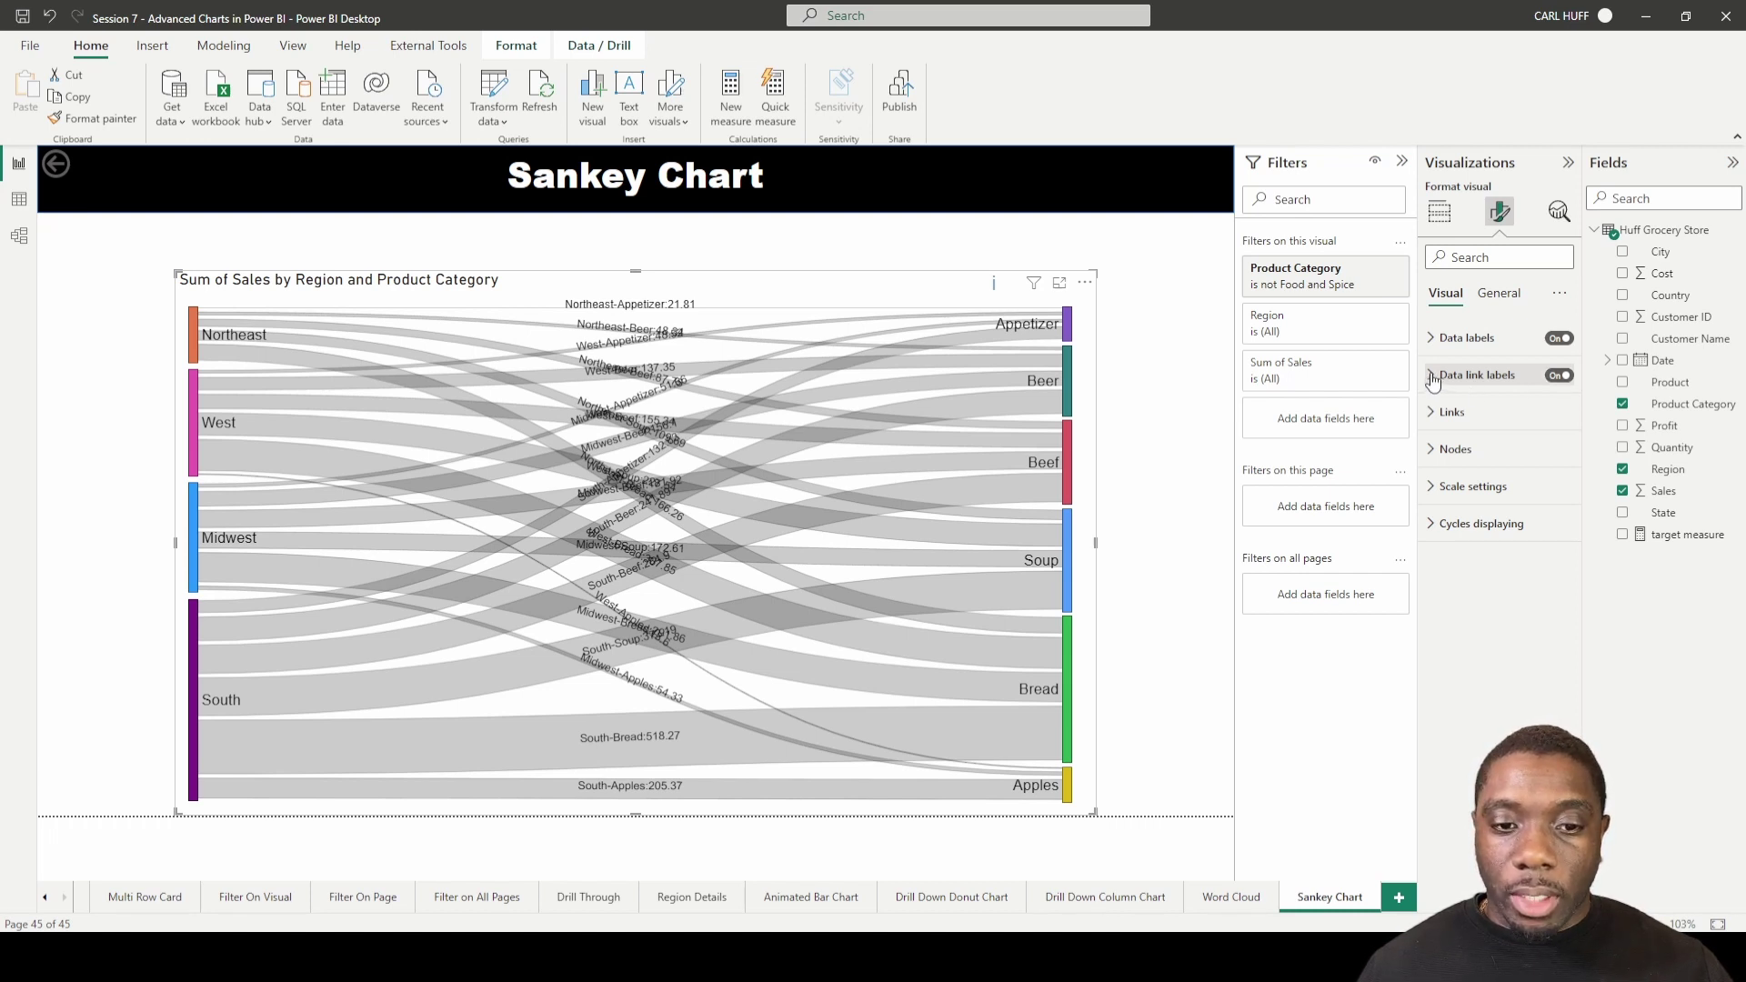
mouse_move(646, 746)
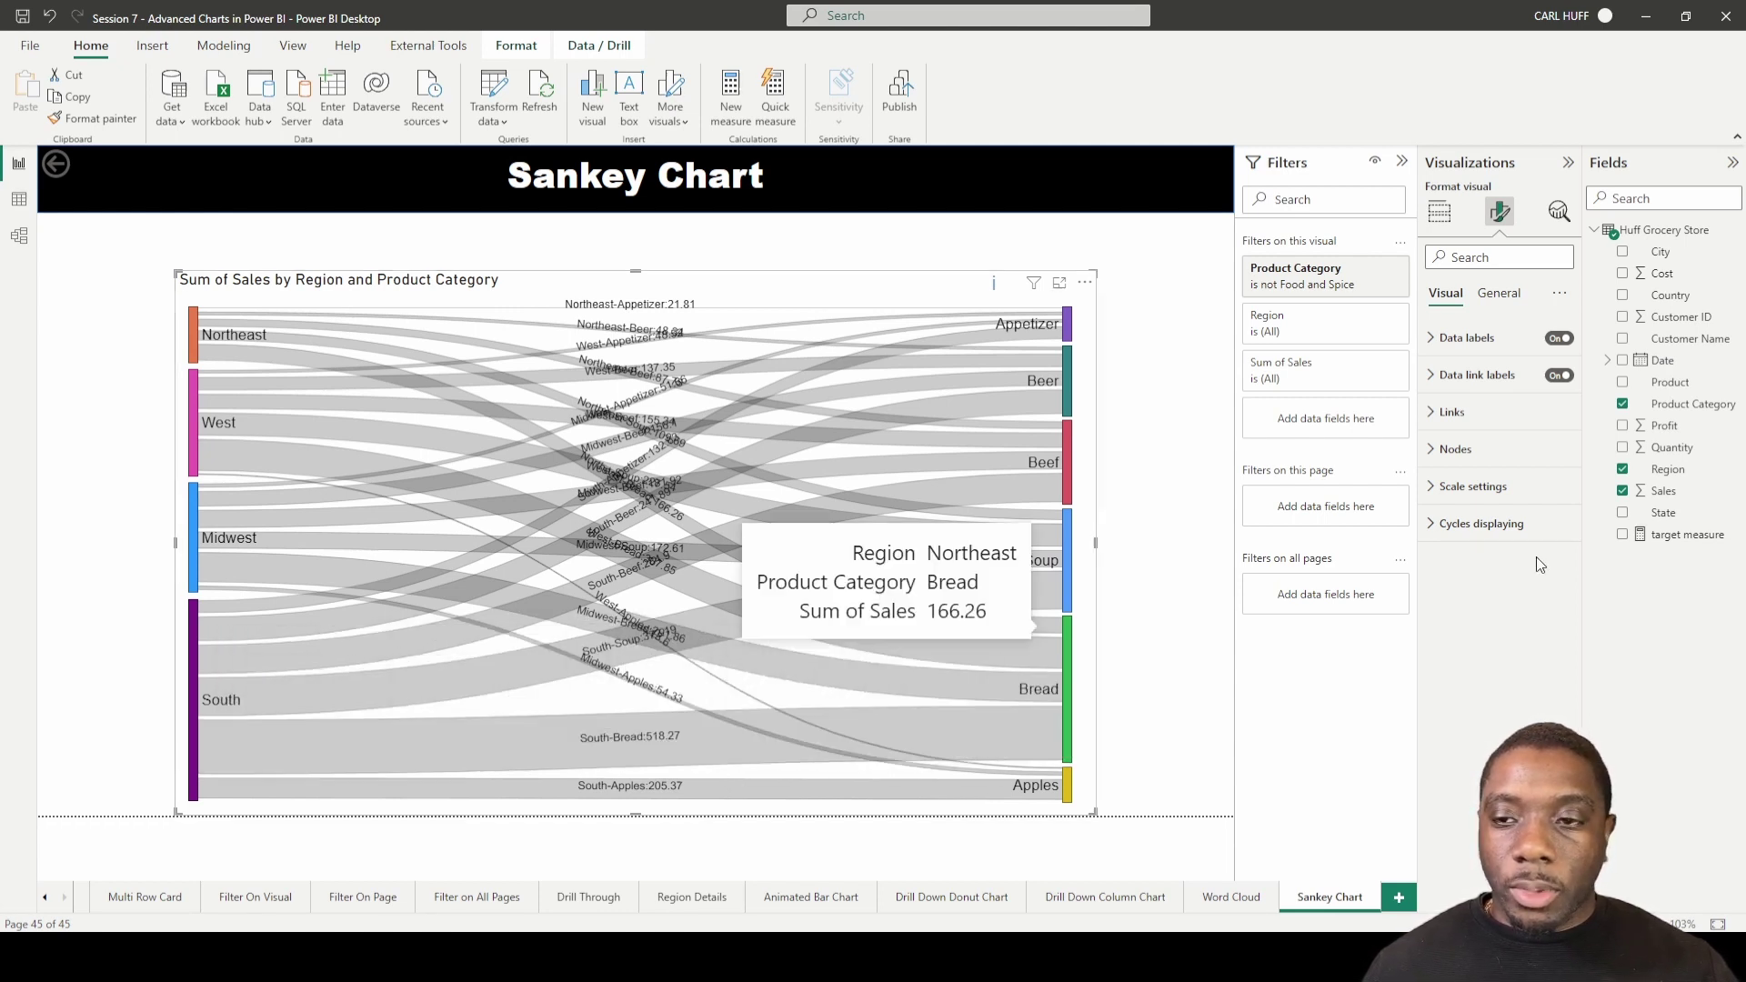
left_click(1431, 375)
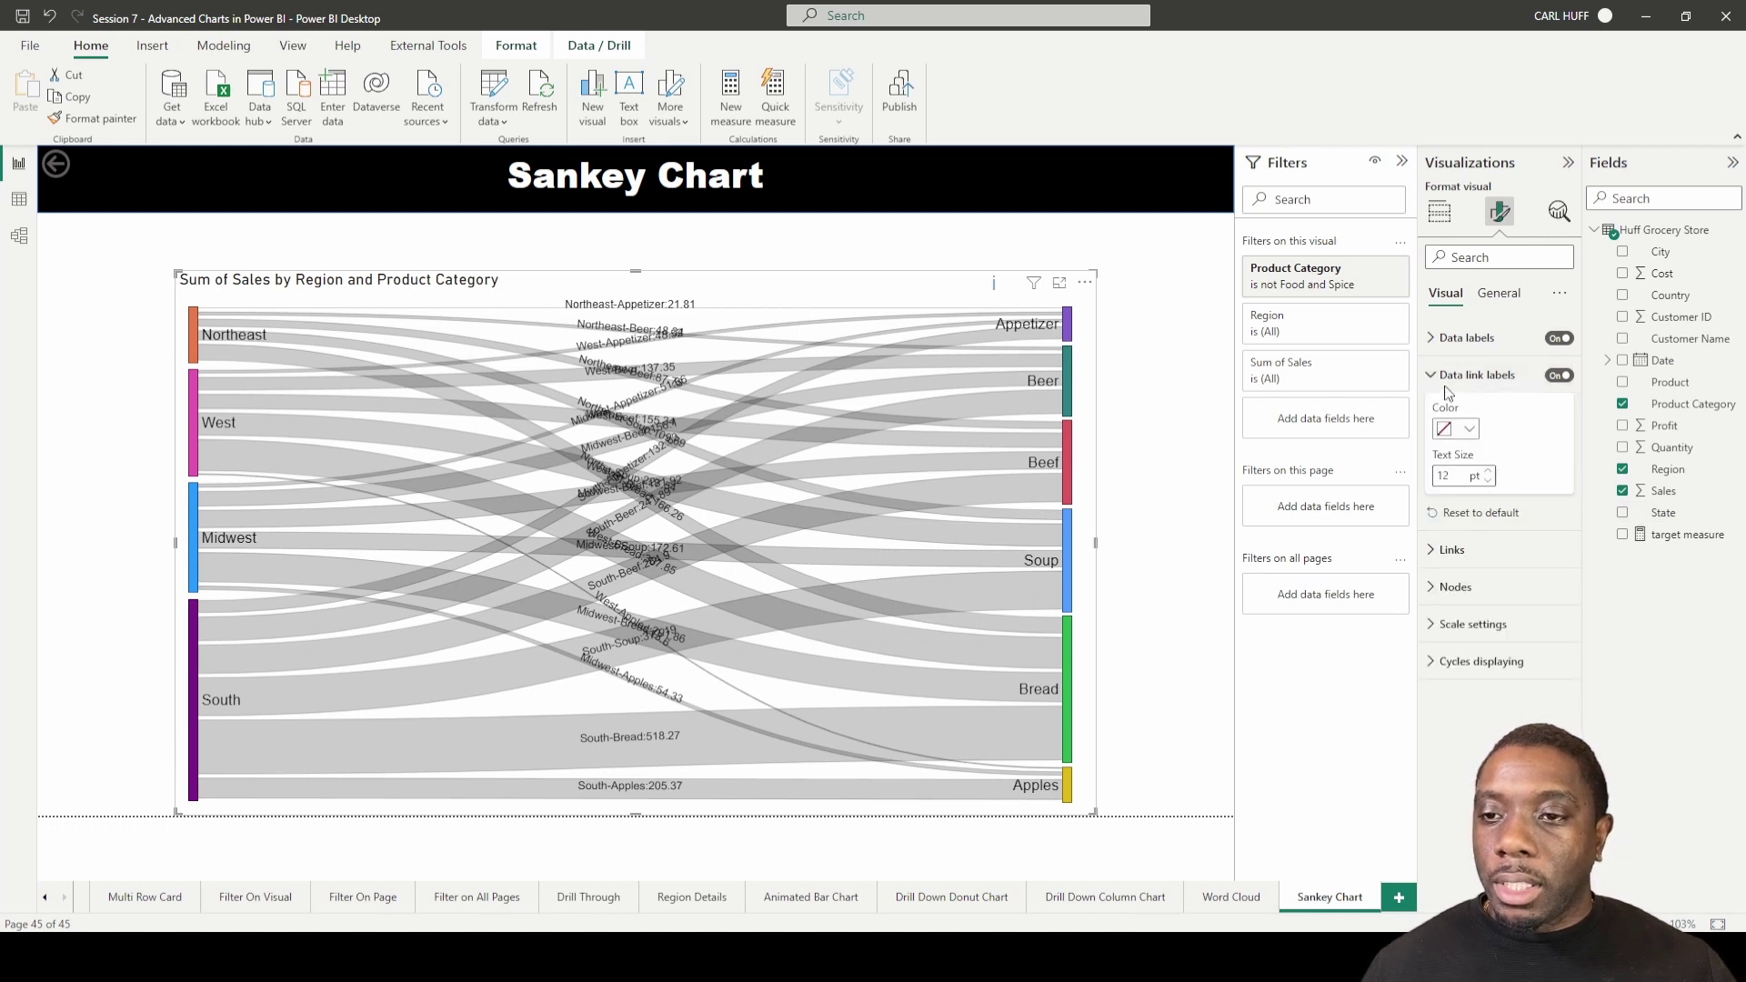
- Turn Data link labels off, briefly checking the per-link colour settings
left_click(1559, 376)
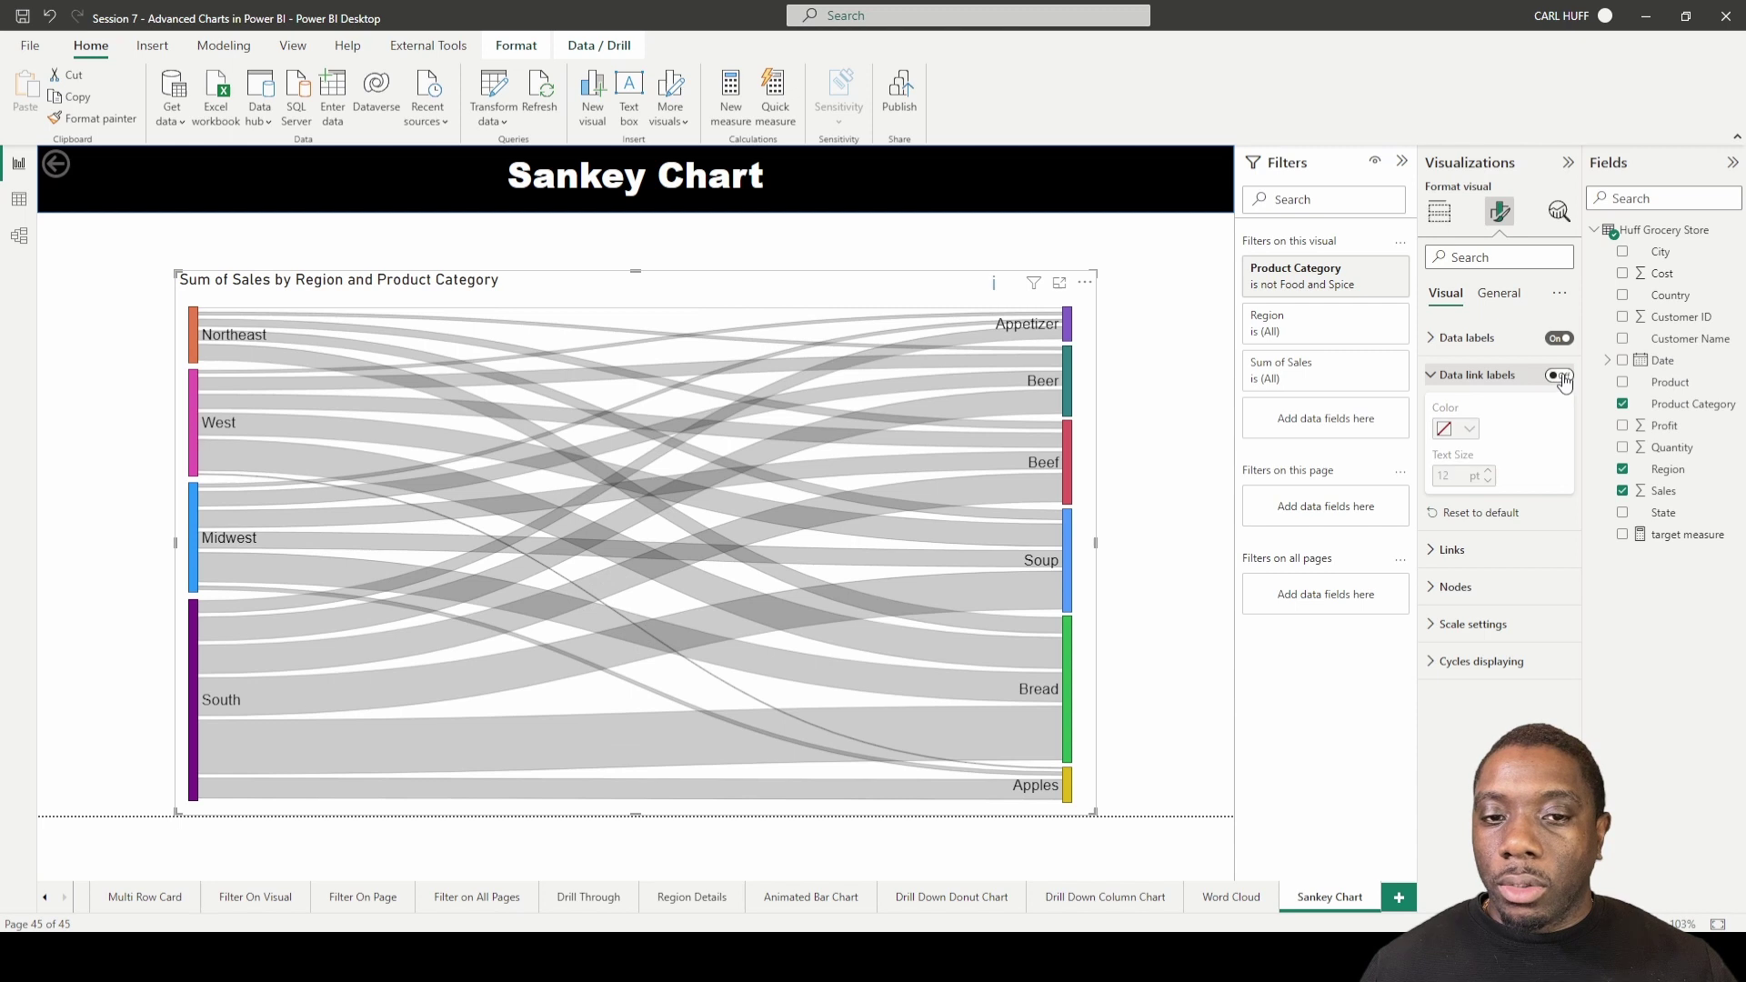
left_click(1432, 376)
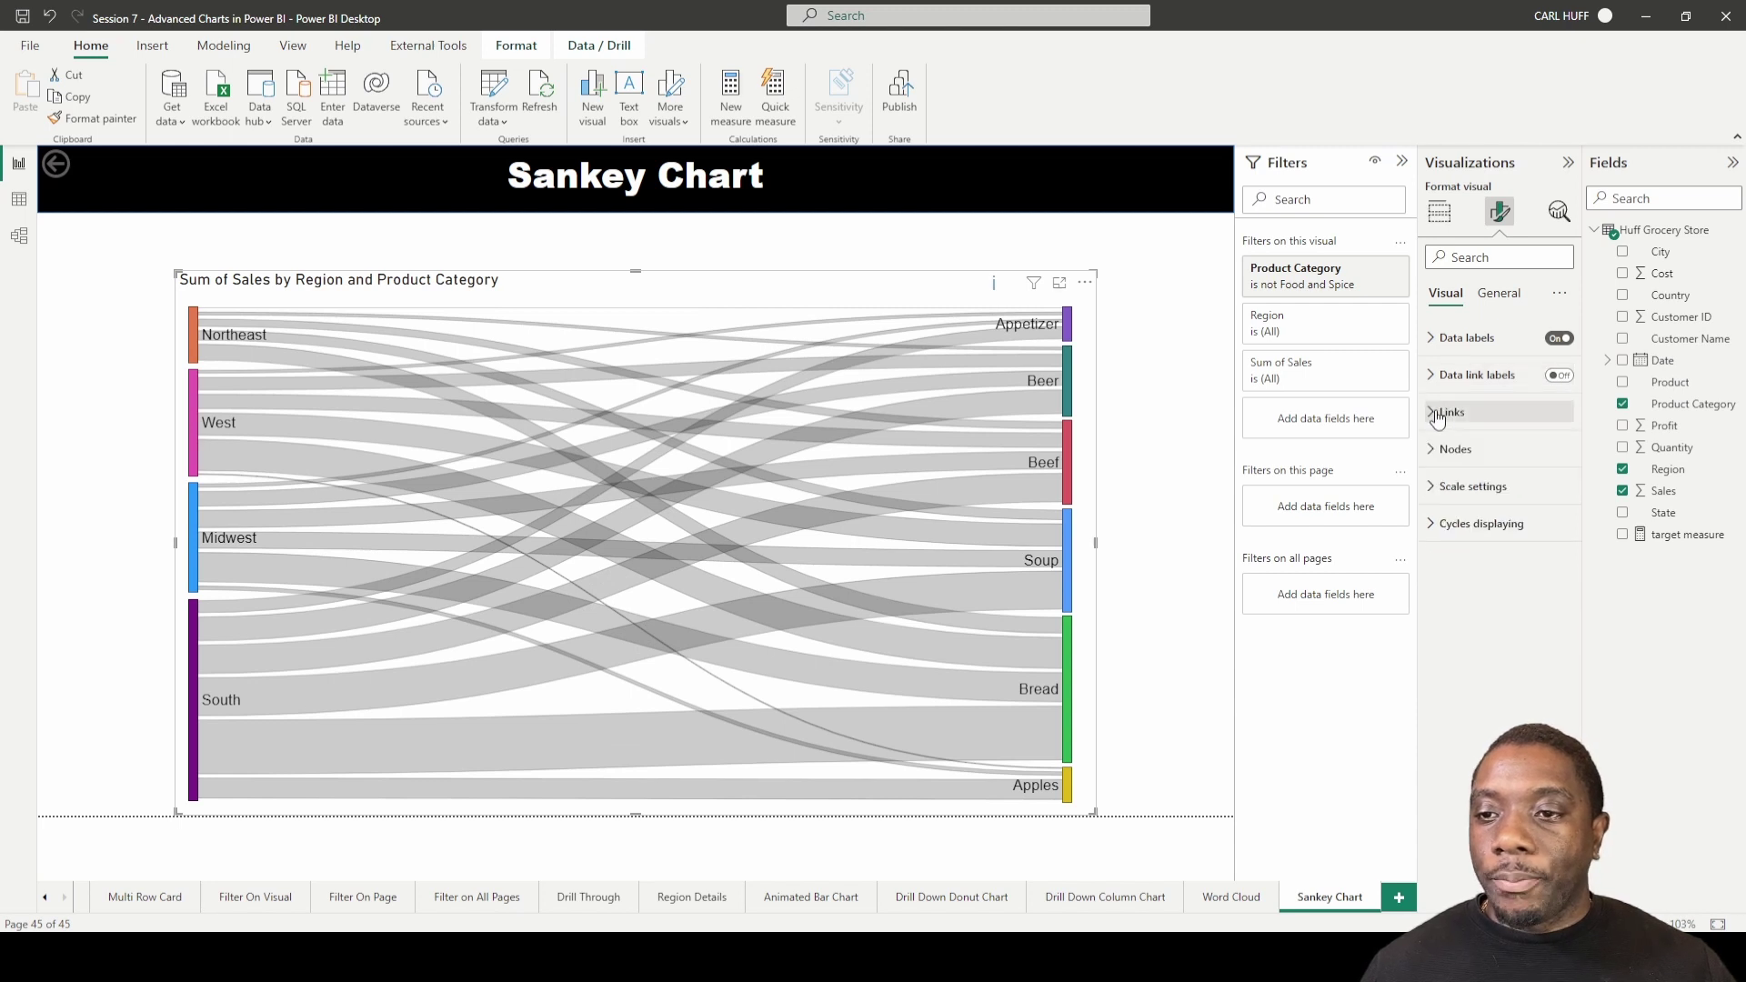
left_click(1436, 414)
left_click(1437, 414)
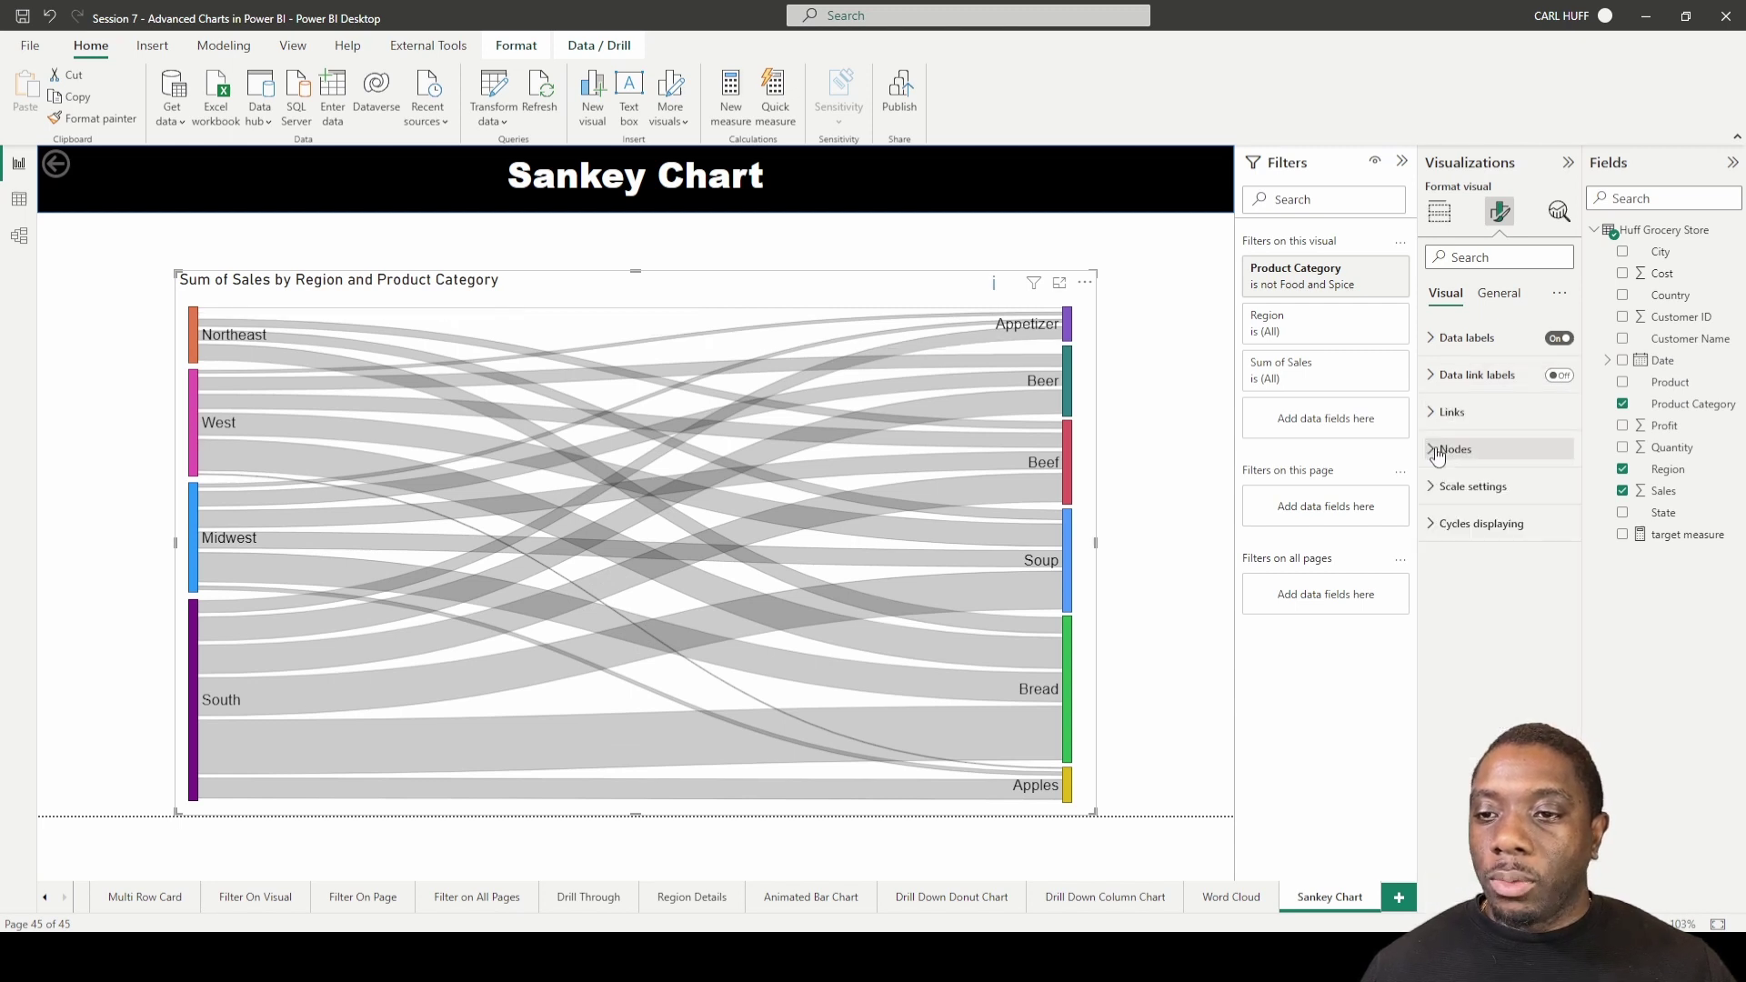
- Recolour the Northeast node black in the Nodes colour settings
left_click(1438, 451)
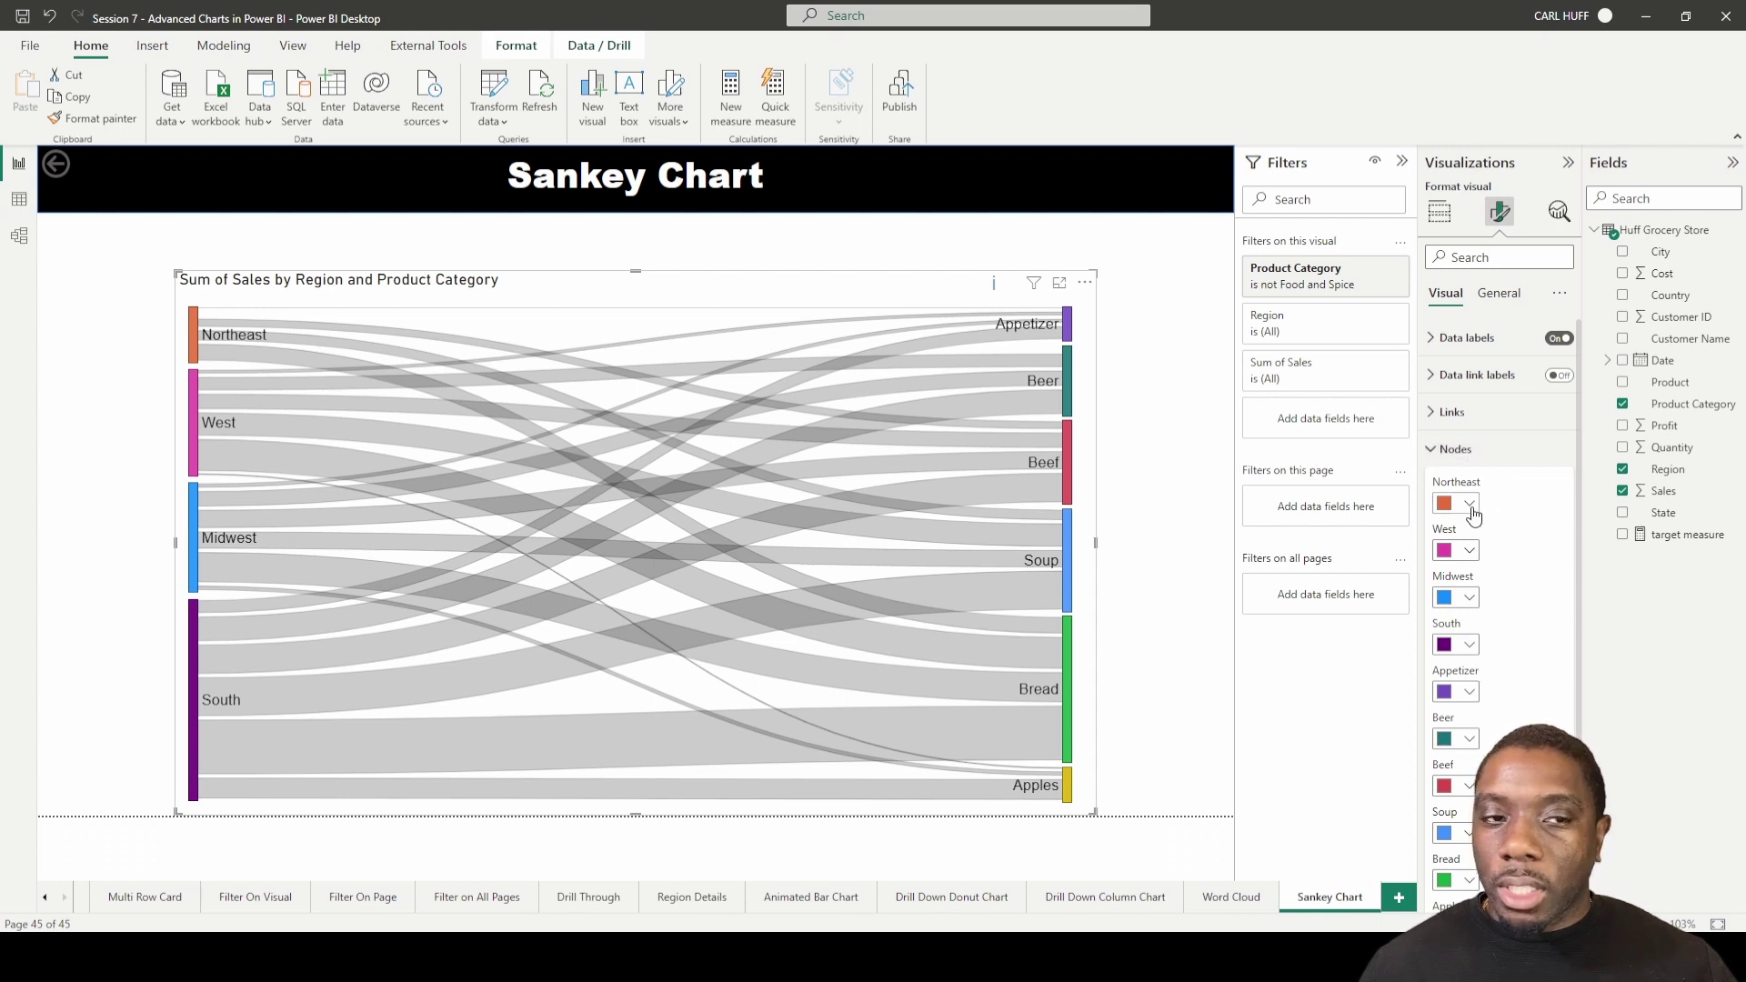
left_click(1471, 506)
left_click(1490, 577)
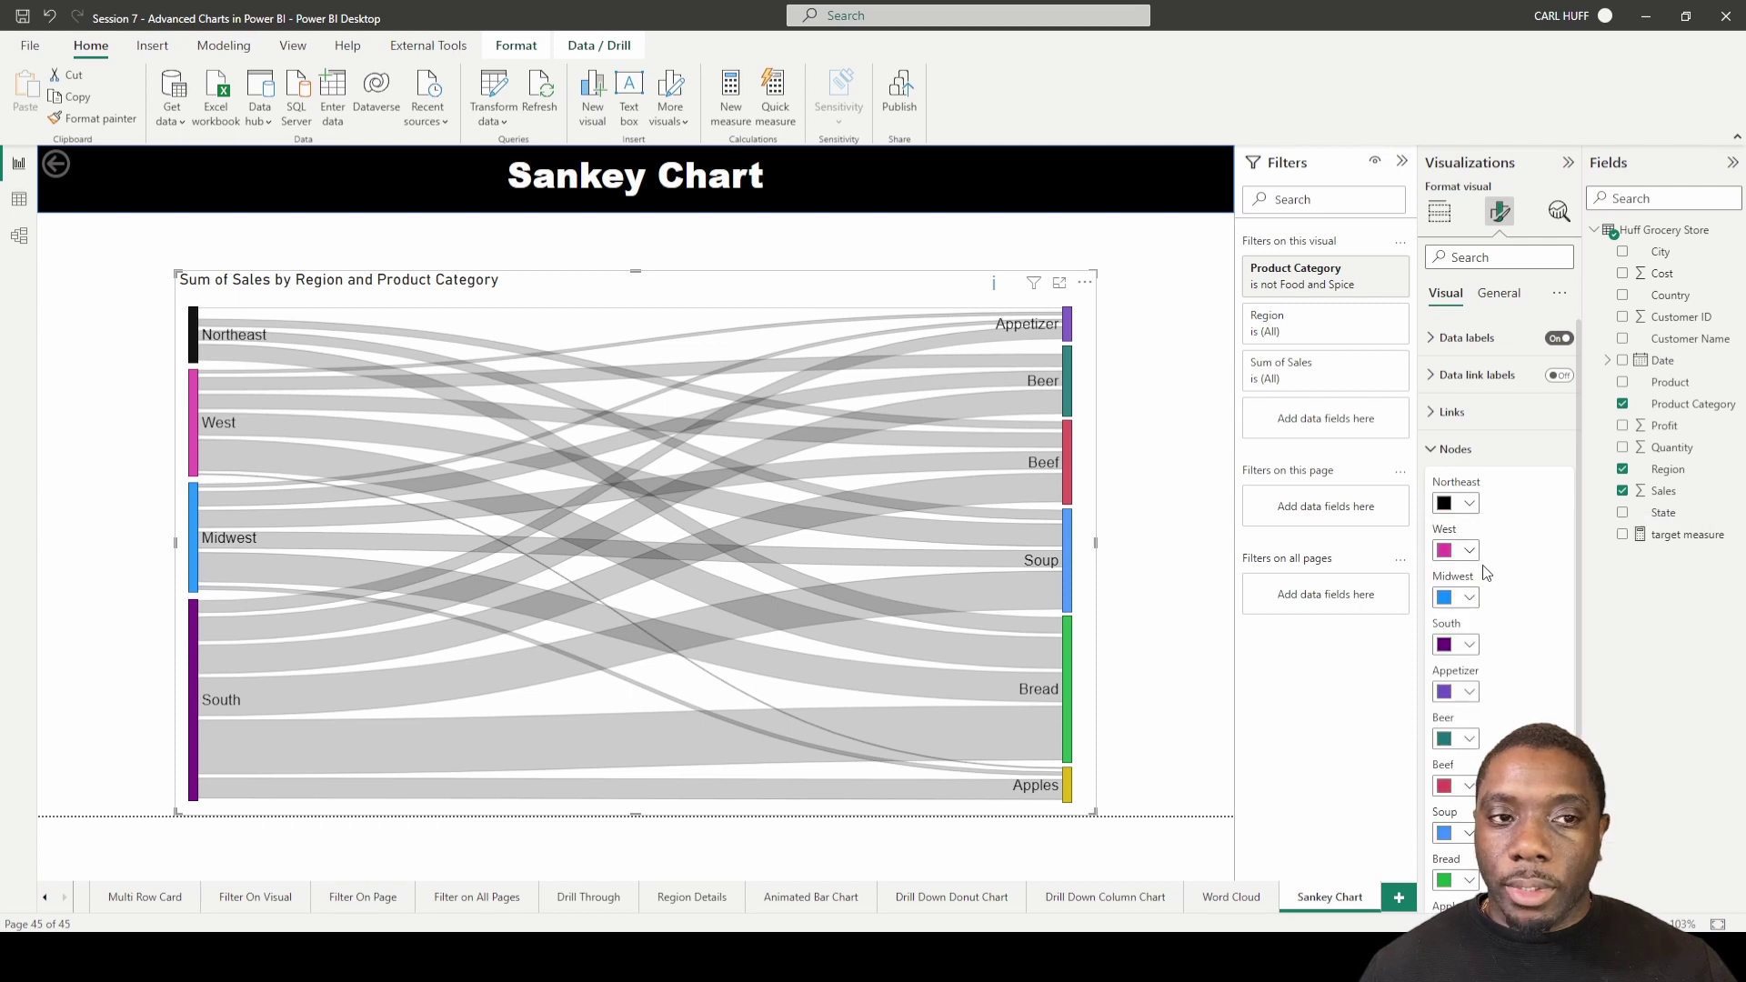
left_click(1433, 449)
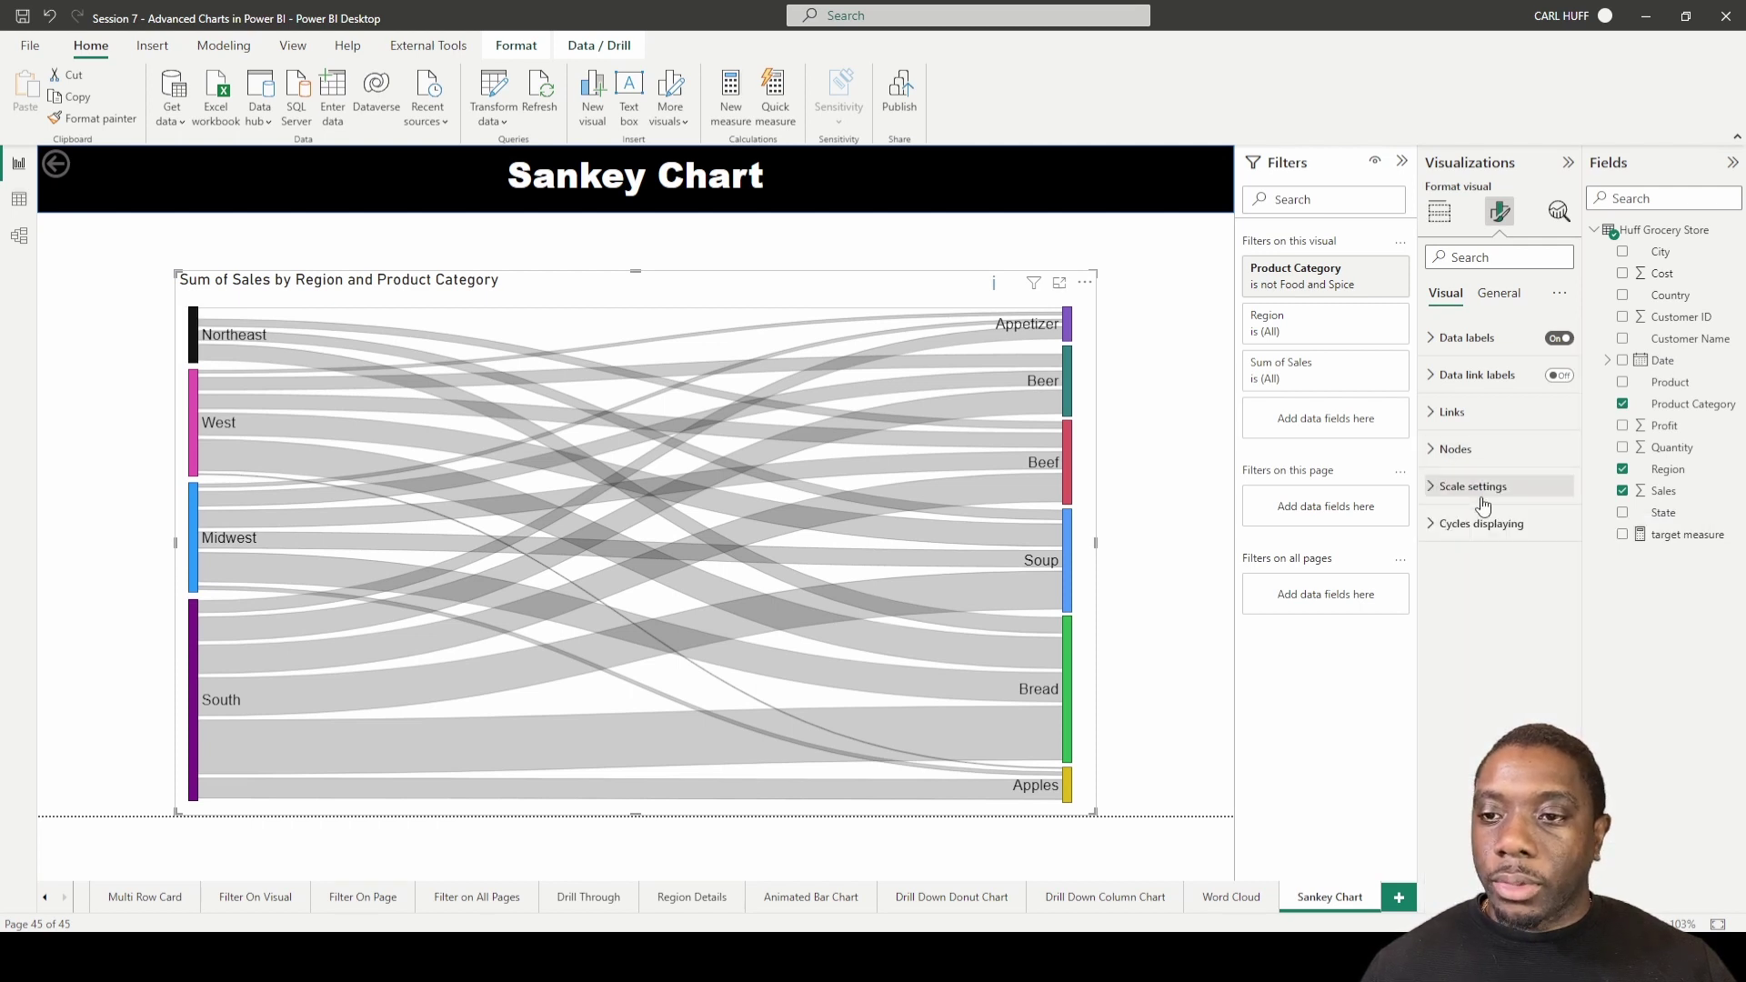
- Keep linear scale and minimum band size optimisation after testing the toggles, then deselect the chart
left_click(1431, 489)
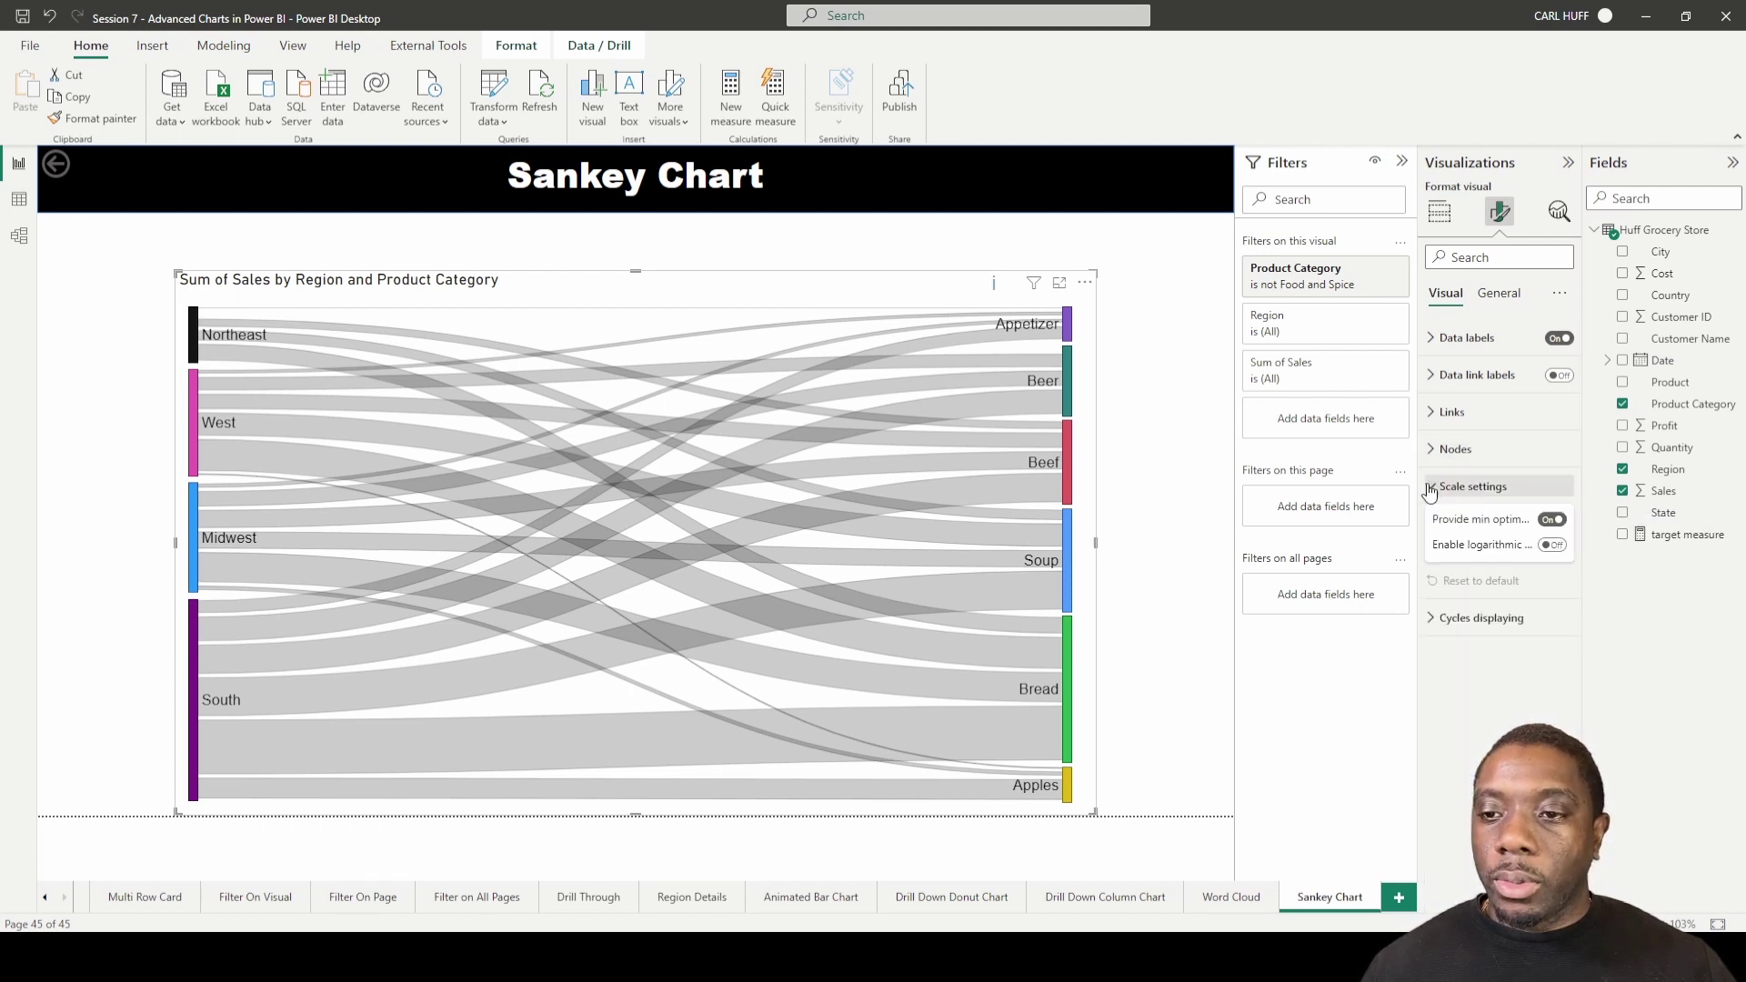
left_click(1553, 520)
left_click(1553, 522)
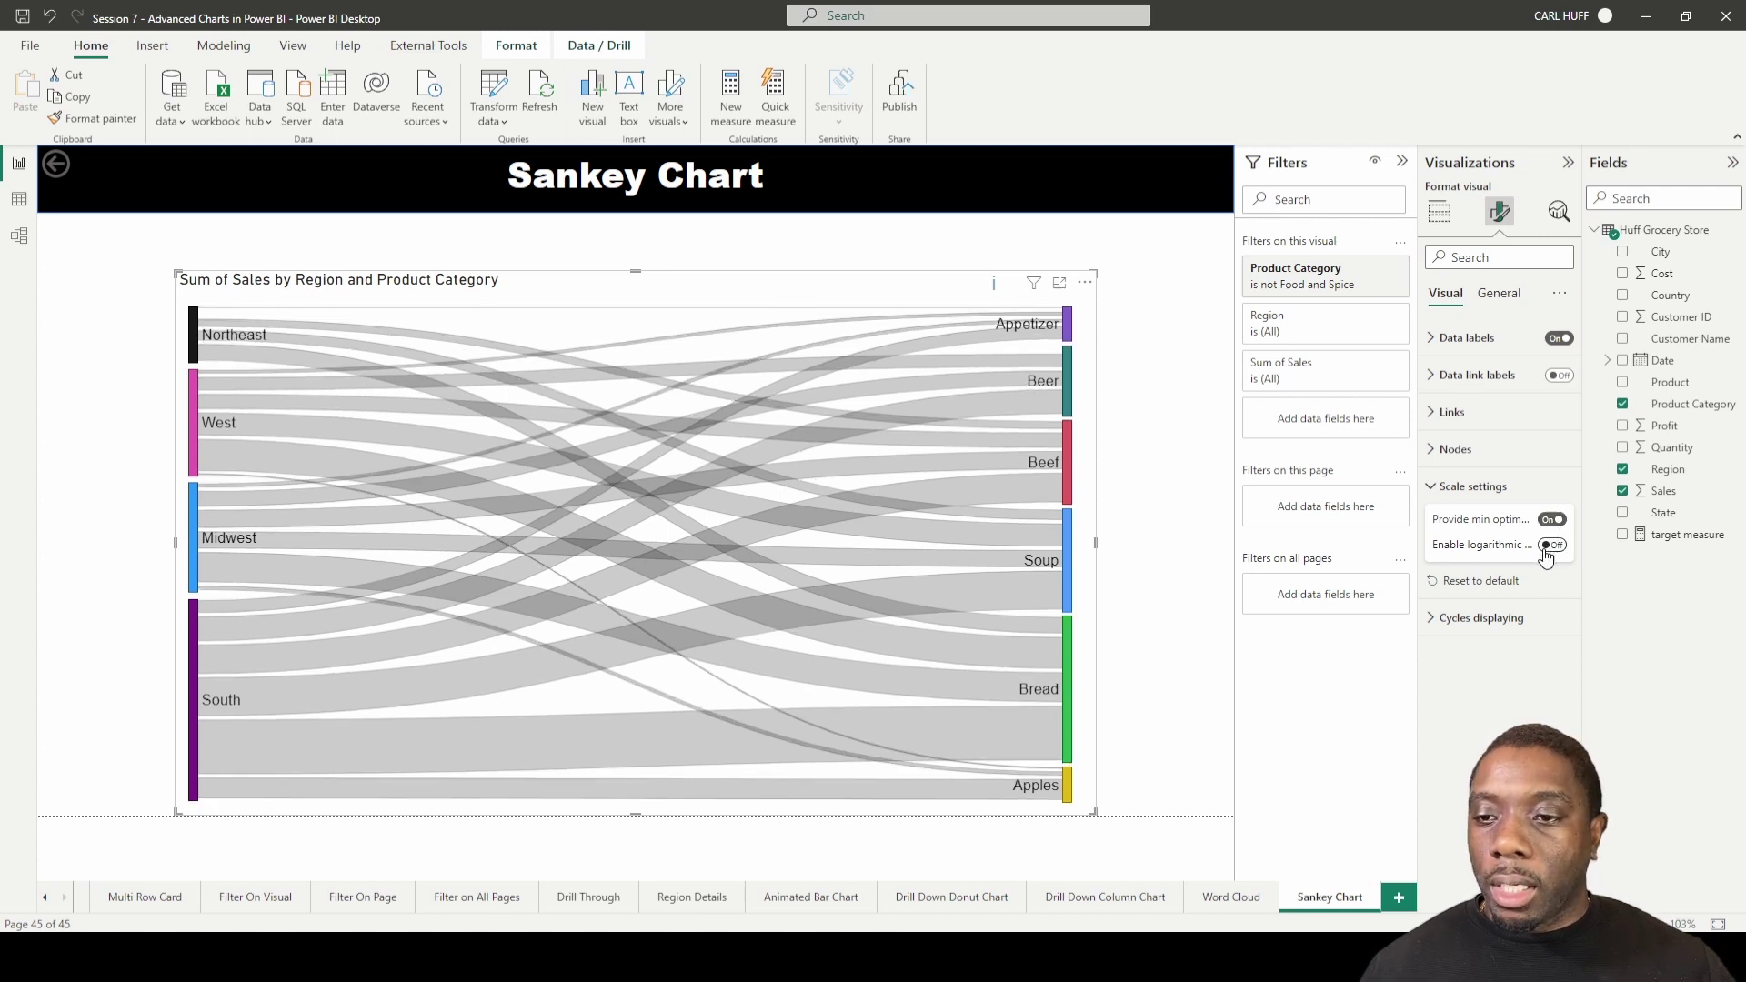
left_click(1551, 547)
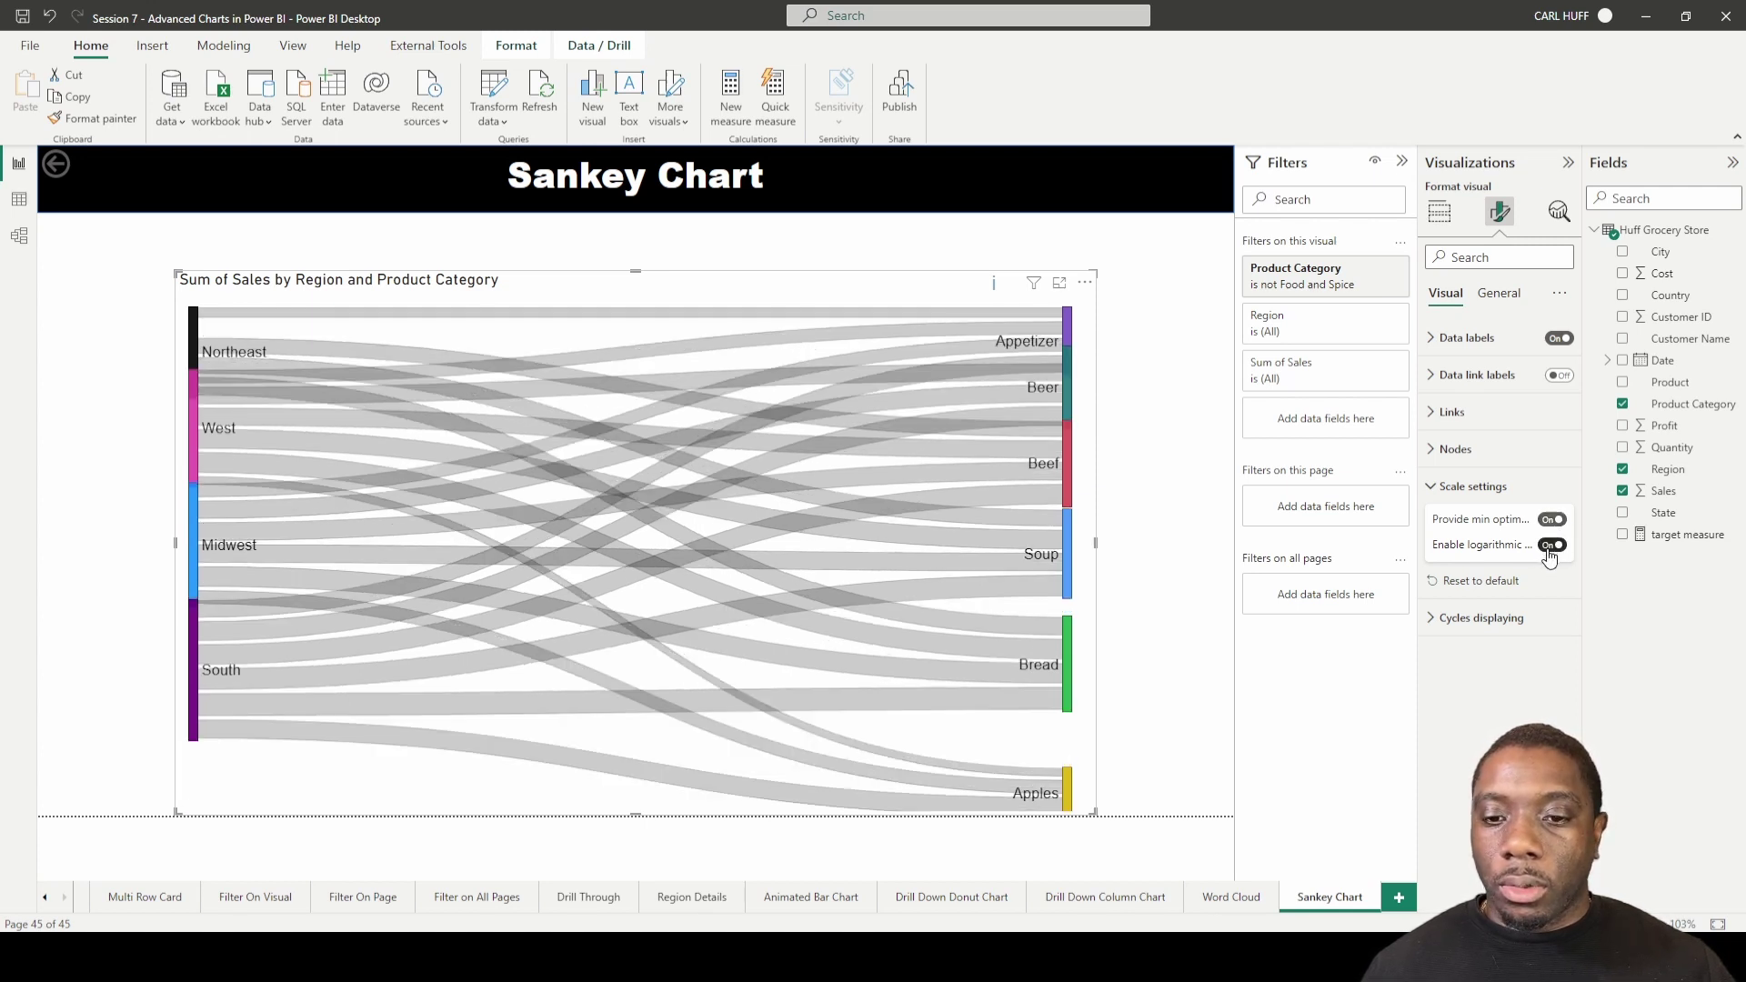
left_click(1550, 548)
left_click(1446, 487)
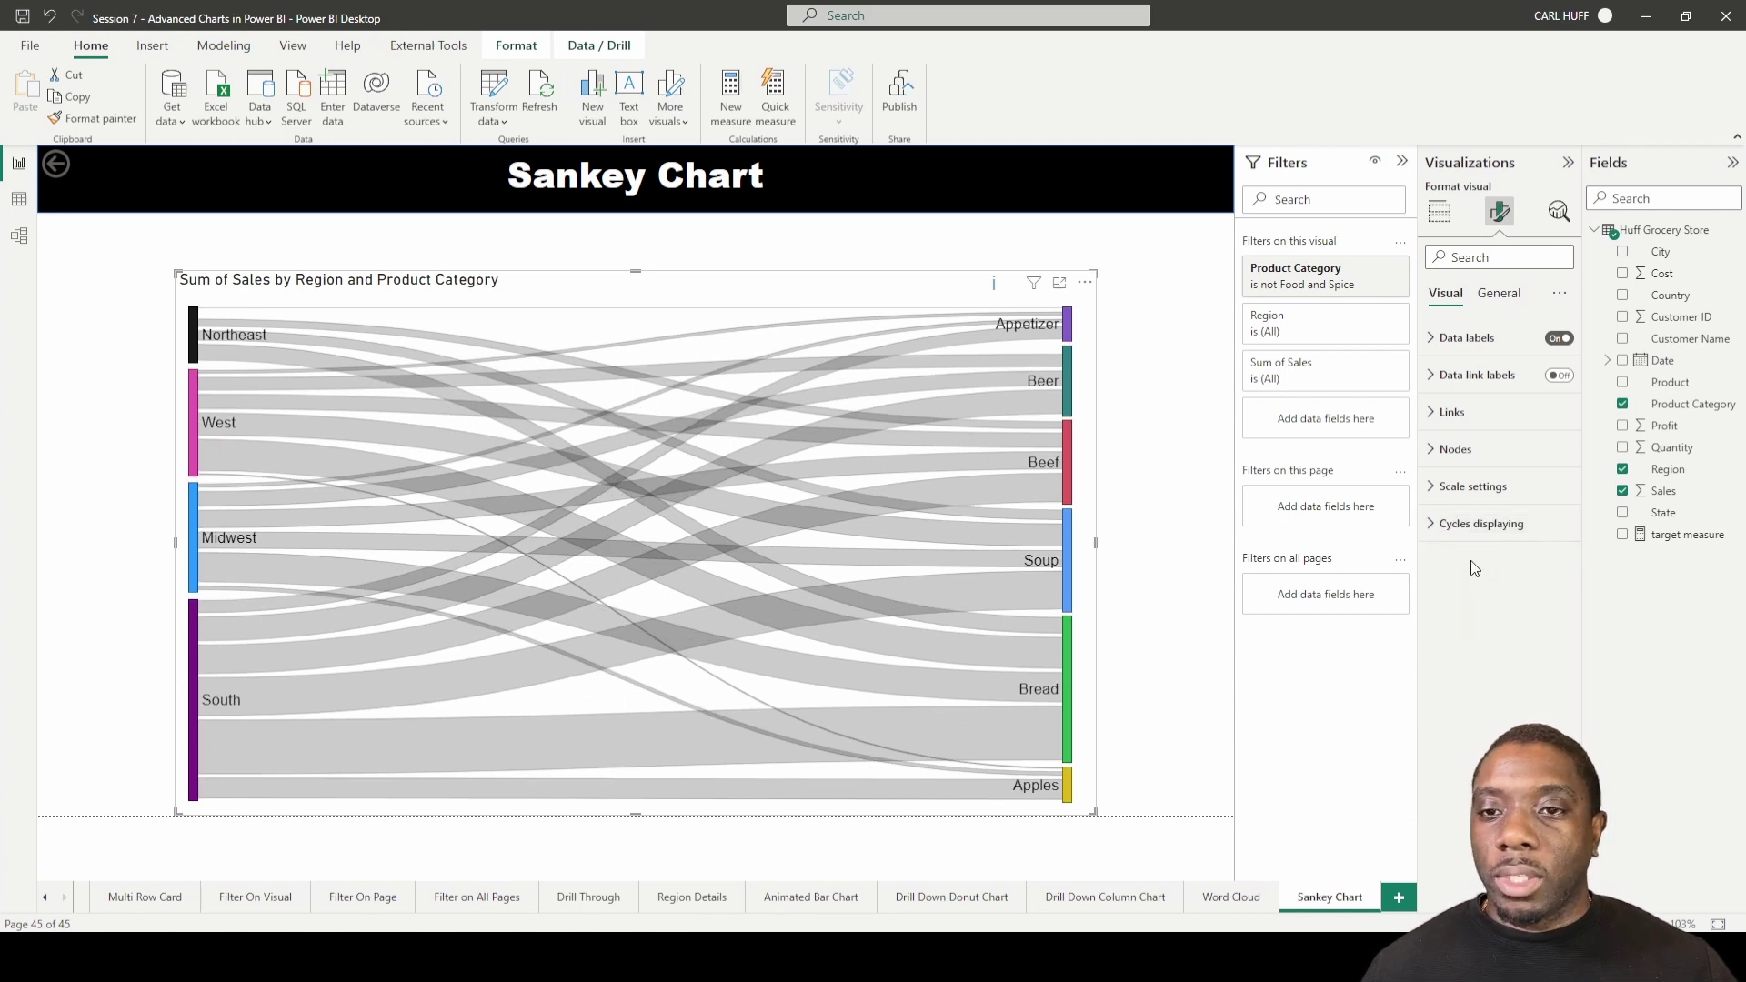
left_click(1198, 549)
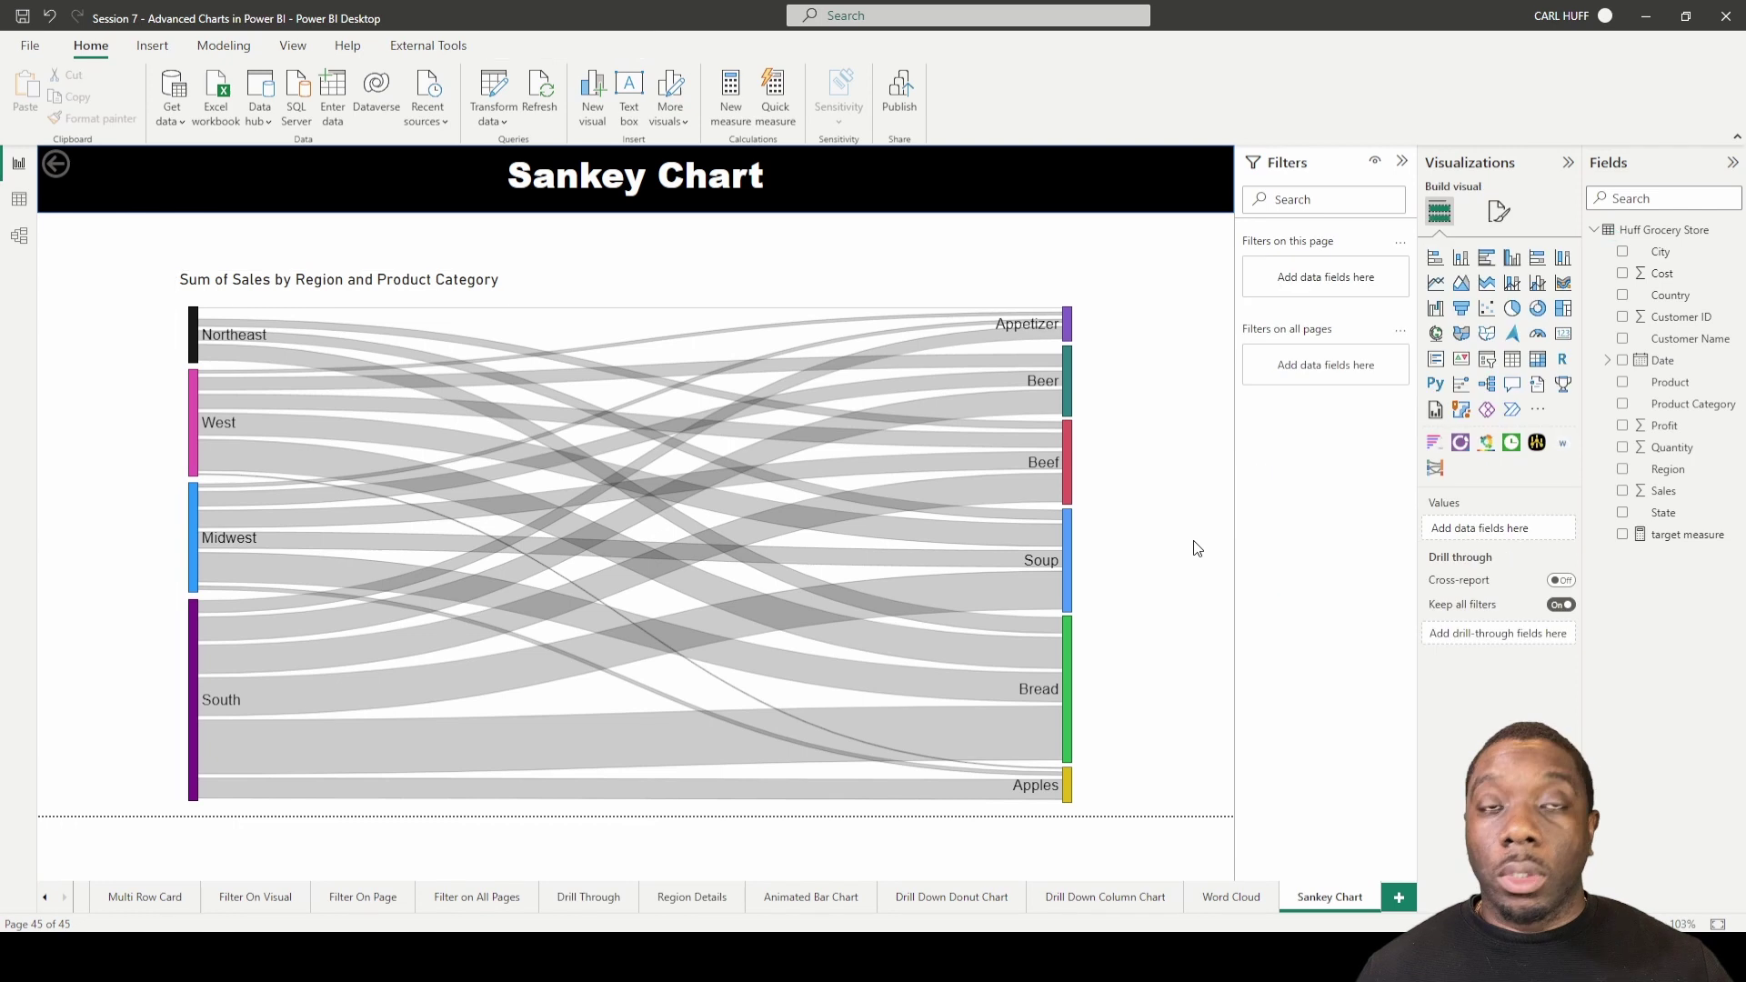